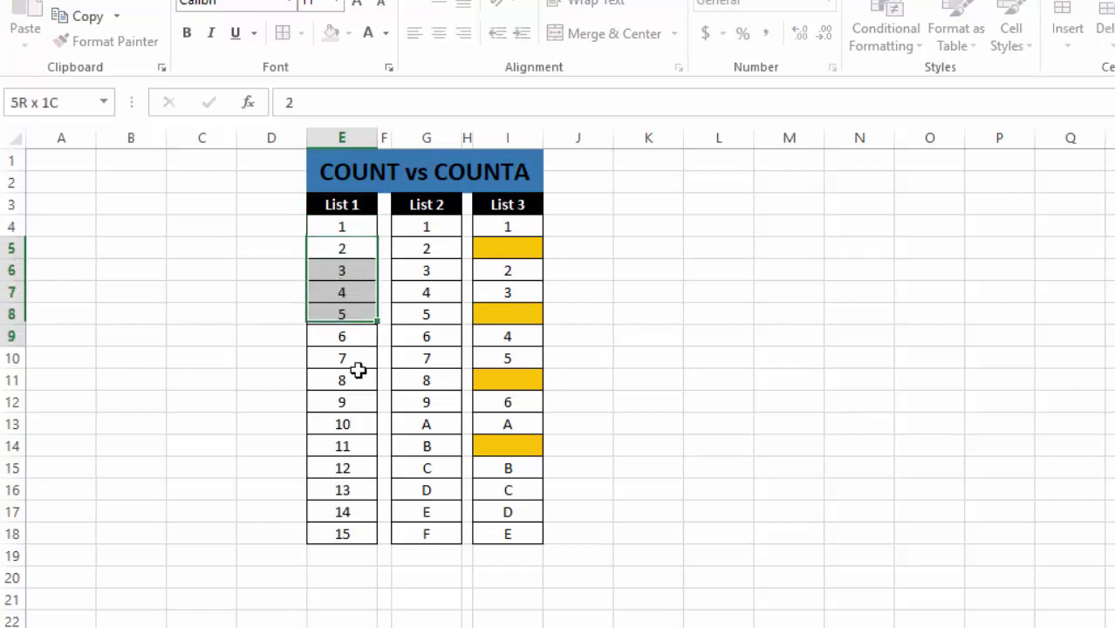
# - Examine the entries in List 2 and List 3, including the text values and the blank orange cells in List 3
pyautogui.moveTo(446, 227); pyautogui.dragTo(452, 523)
pyautogui.click(509, 229)
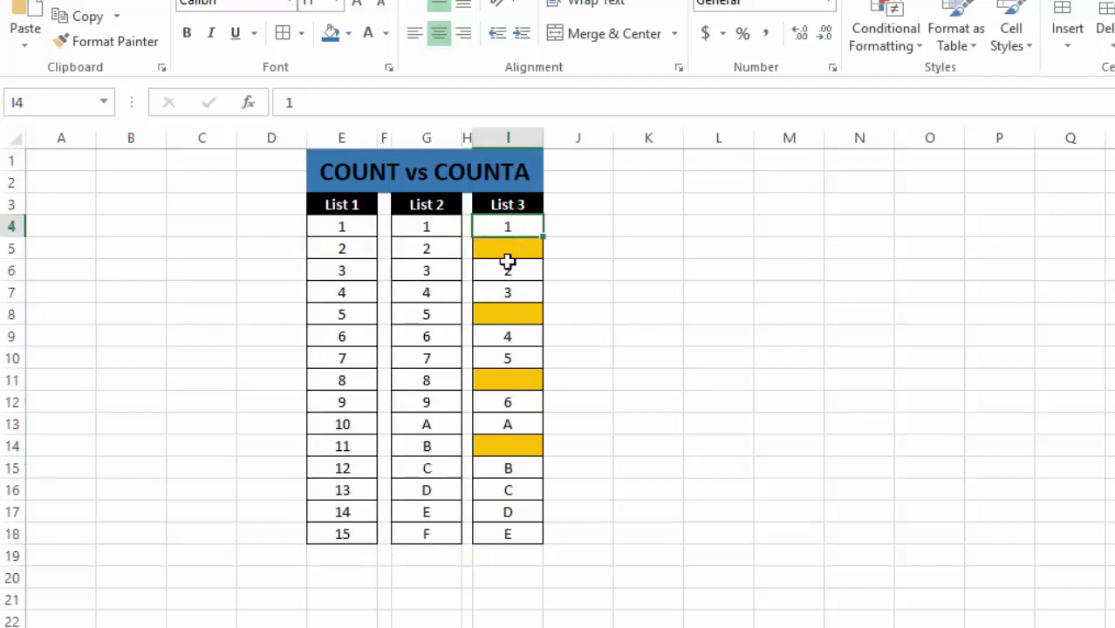
pyautogui.click(510, 291)
pyautogui.click(518, 484)
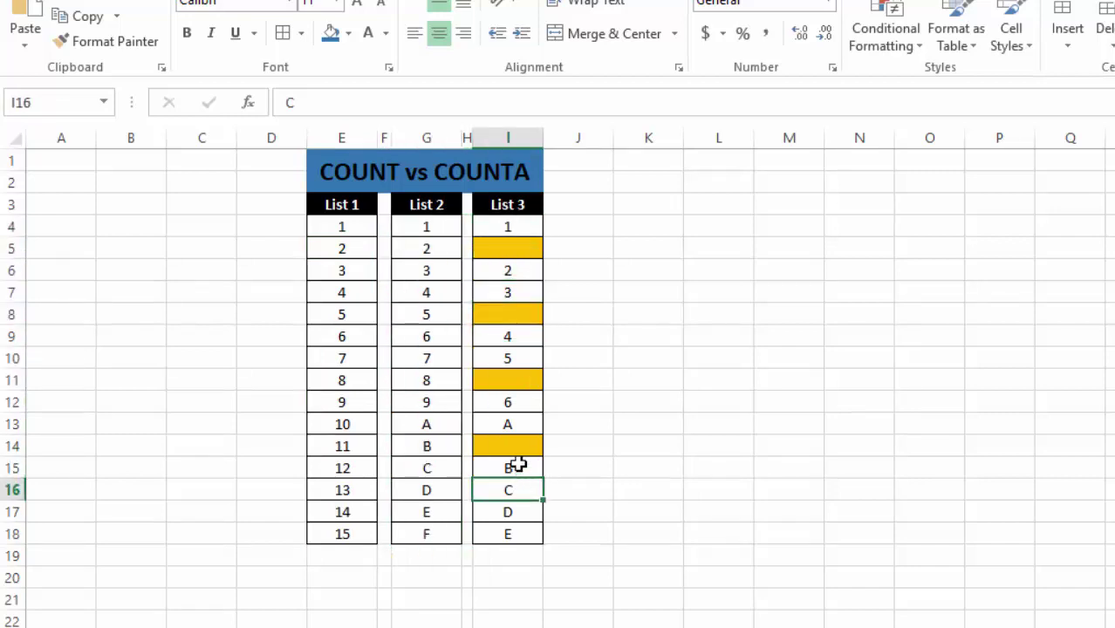
pyautogui.click(515, 445)
pyautogui.click(516, 381)
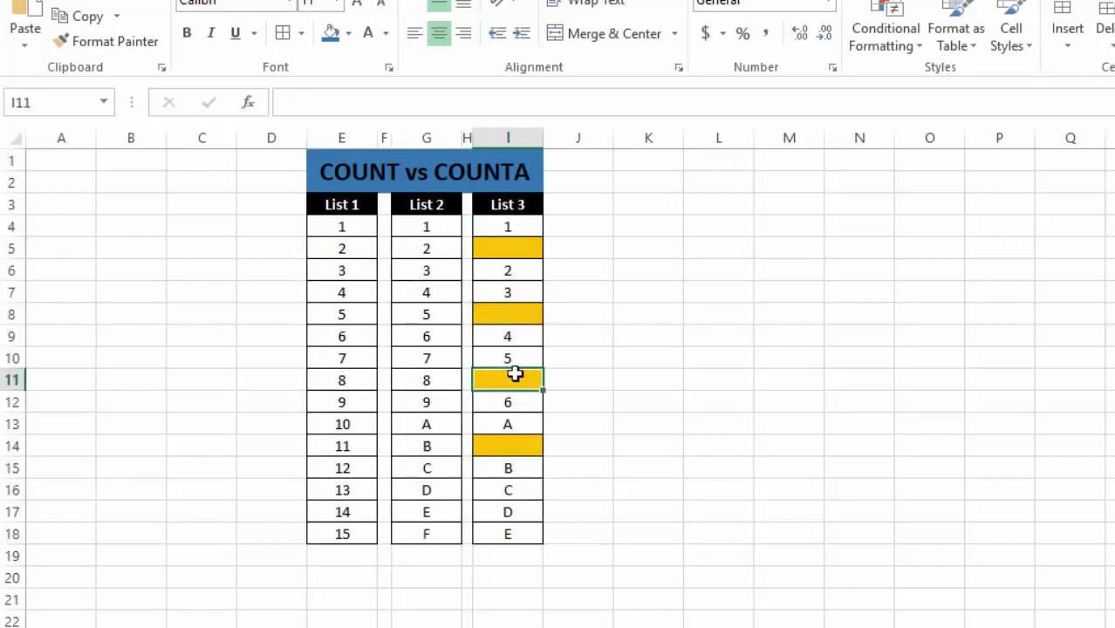
pyautogui.click(514, 316)
pyautogui.click(519, 252)
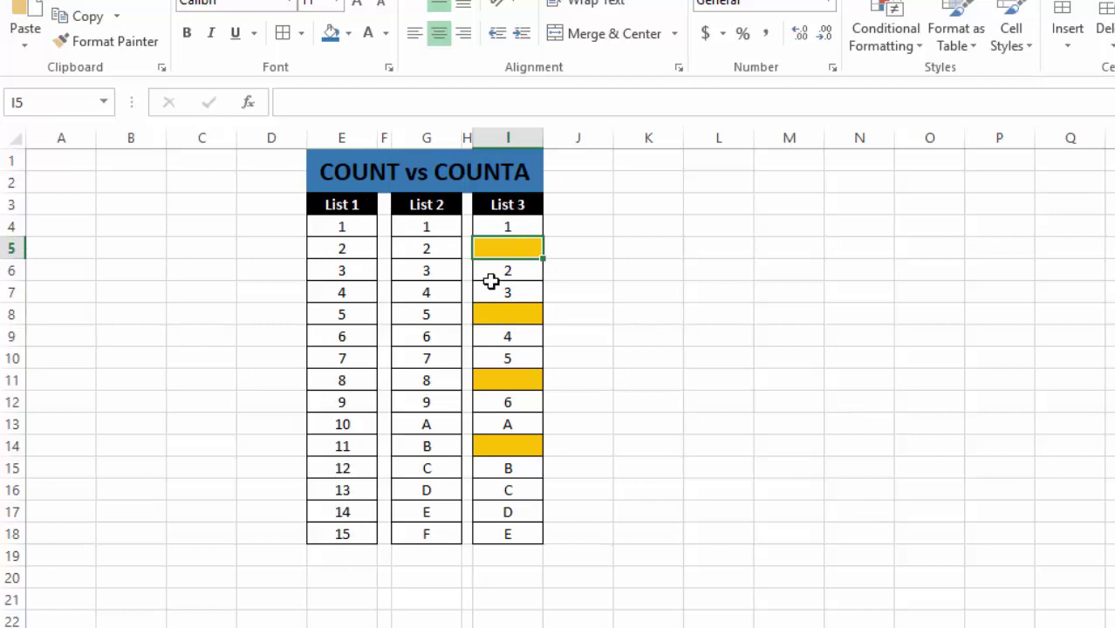
# - Enter the row labels COUNT in cell K8 and COUNTA in cell K9
pyautogui.click(648, 331)
pyautogui.click(654, 313)
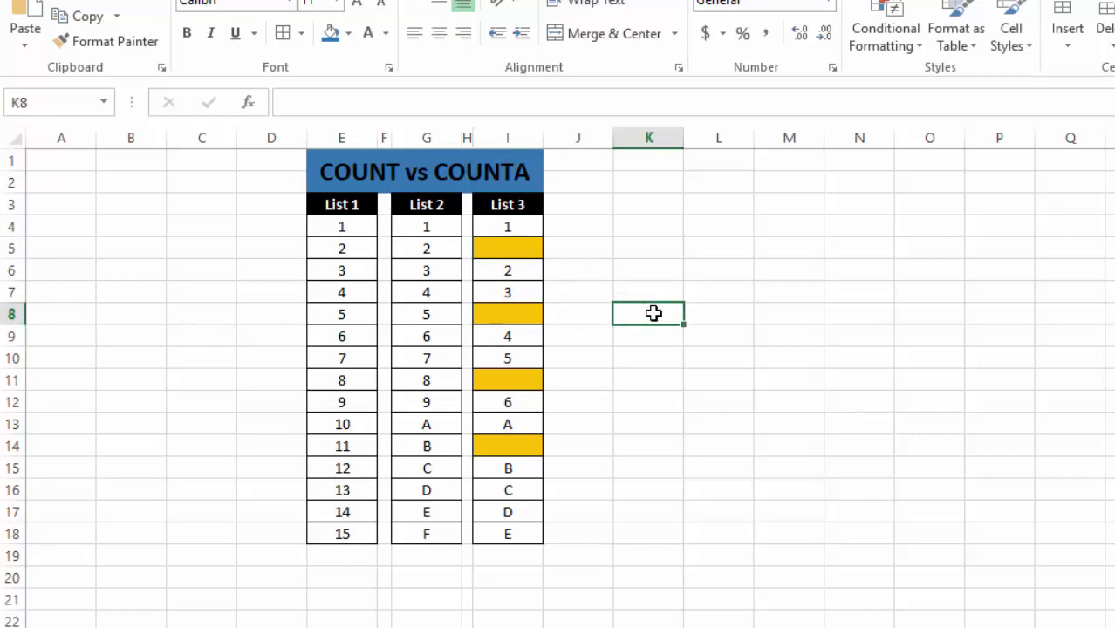
pyautogui.write('COUNT')
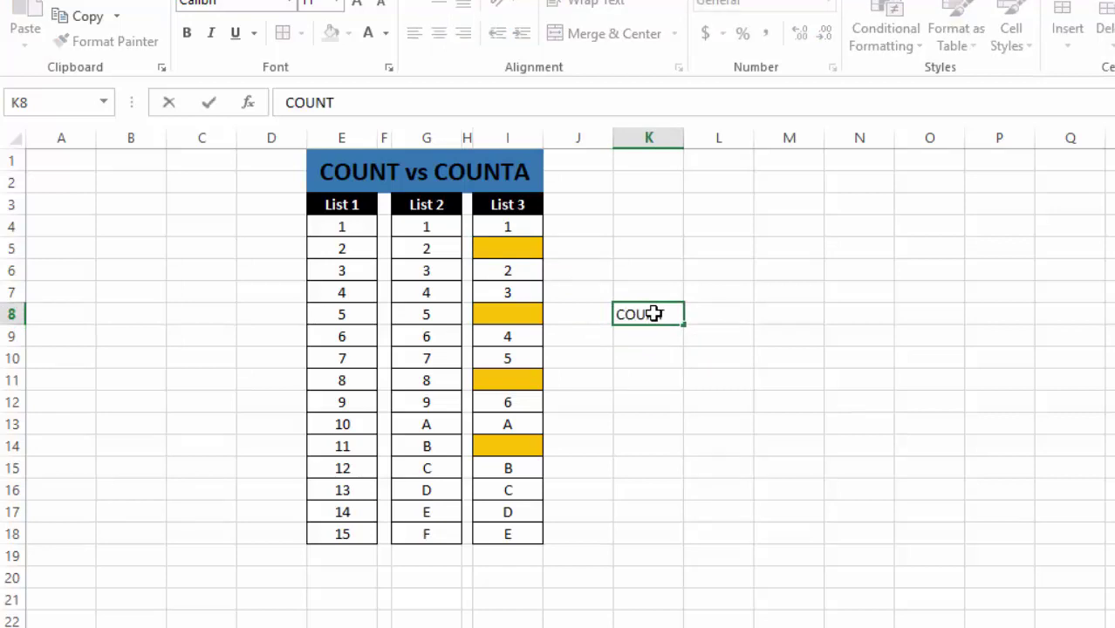
pyautogui.press('Return')
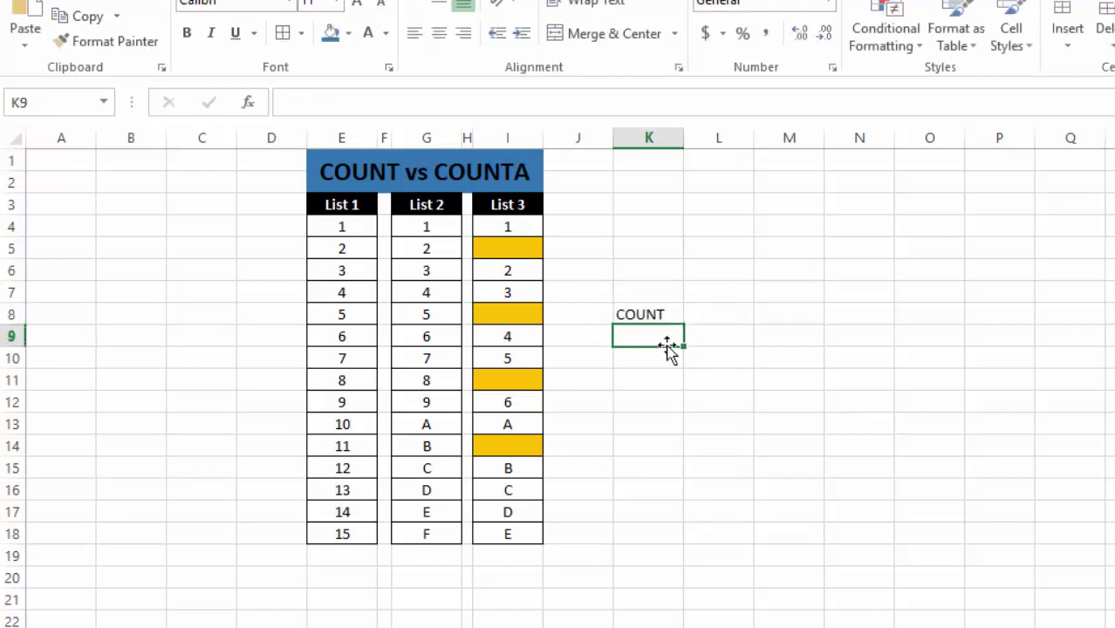
pyautogui.write('COUN')
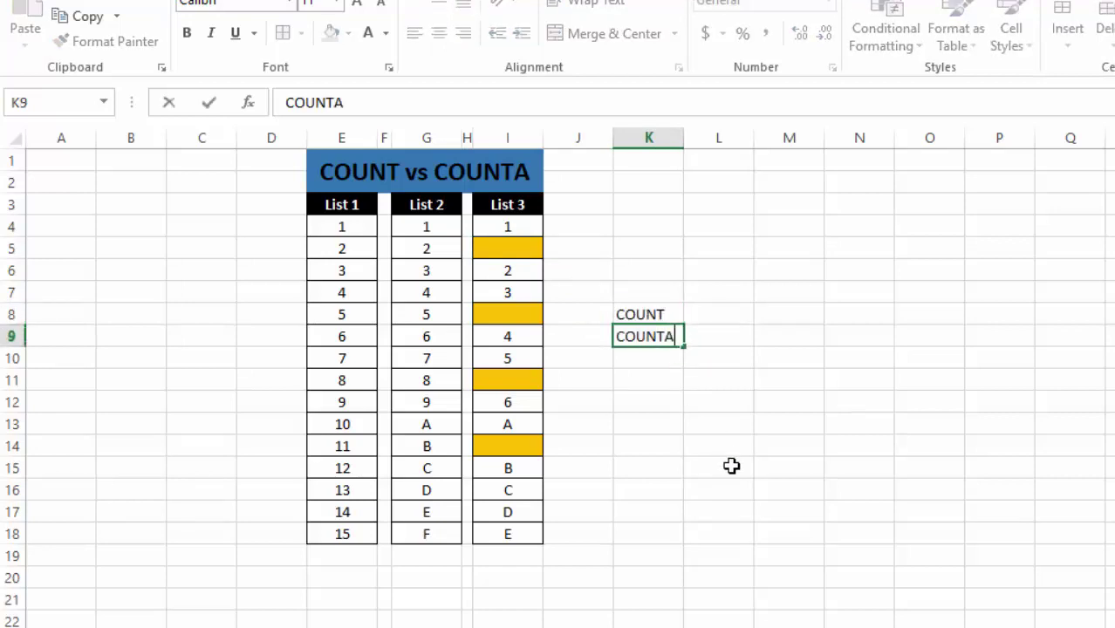
pyautogui.write('TA')
pyautogui.press('Return')
# - Enter the column headings List 1, List 2 and List 3 in cells L7, M7 and N7
pyautogui.press('Up')
pyautogui.press('Up')
pyautogui.press('Up')
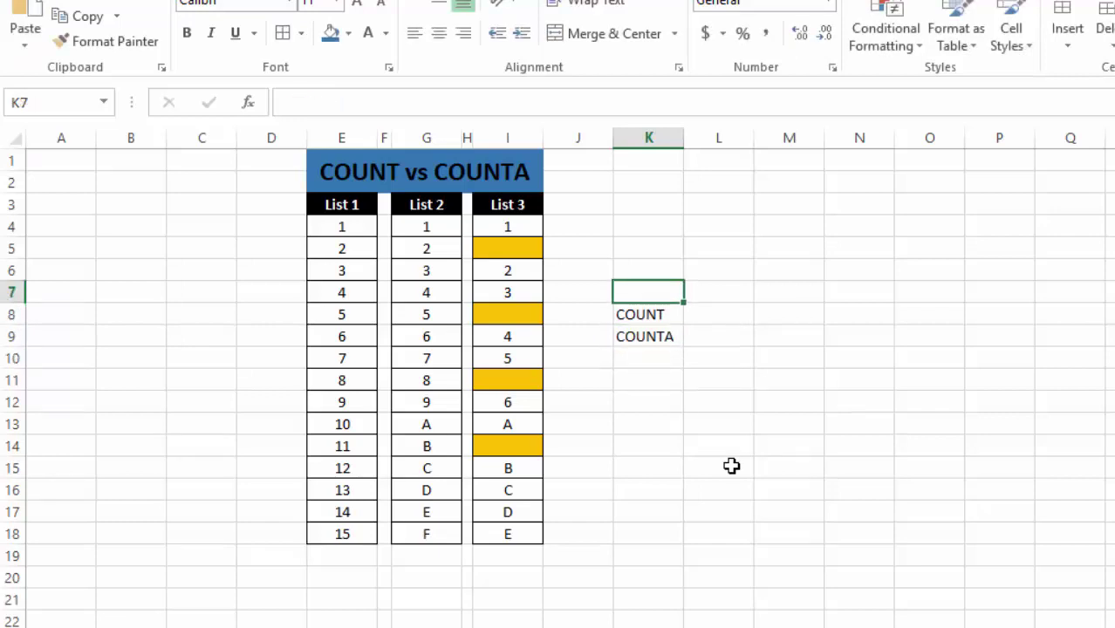
pyautogui.press('Right')
pyautogui.write('LI')
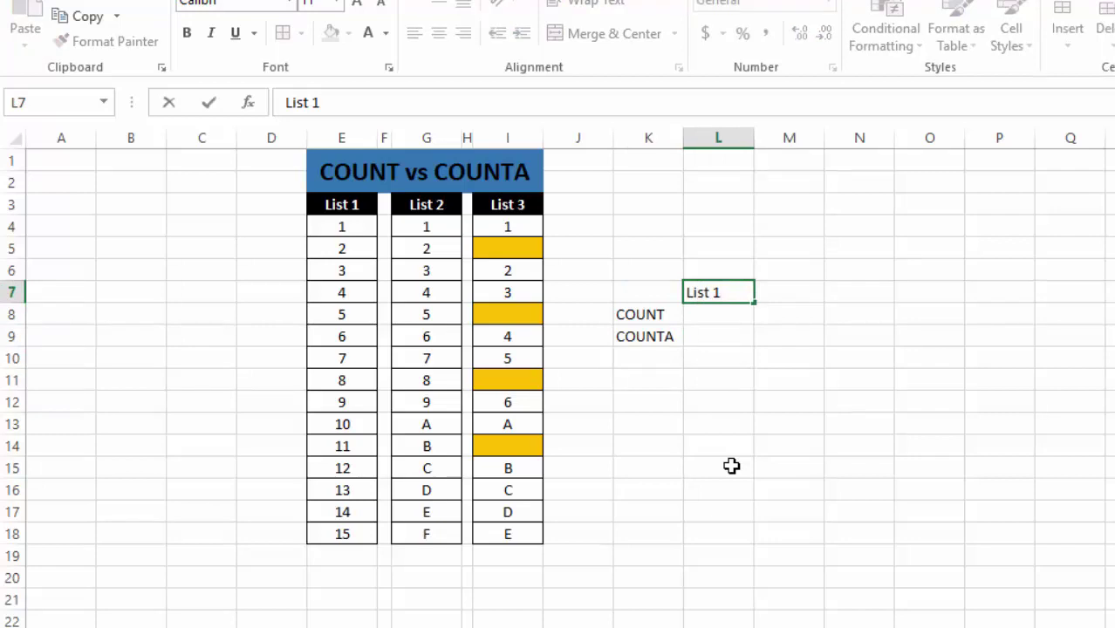
pyautogui.press('Right')
pyautogui.write('Lis')
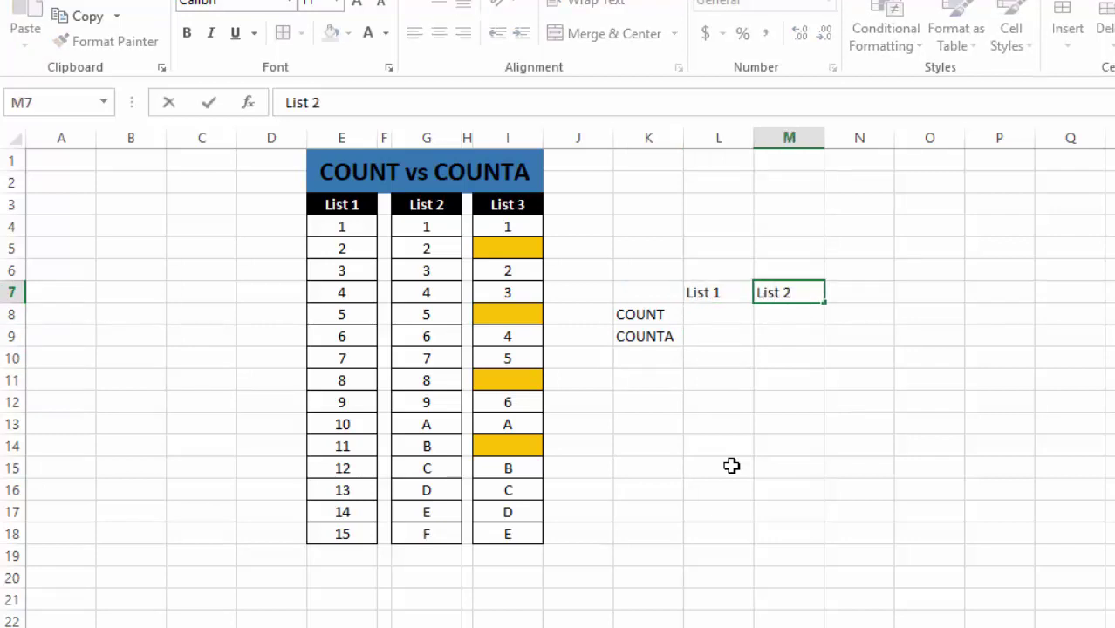
pyautogui.press('Right')
pyautogui.write('List ')
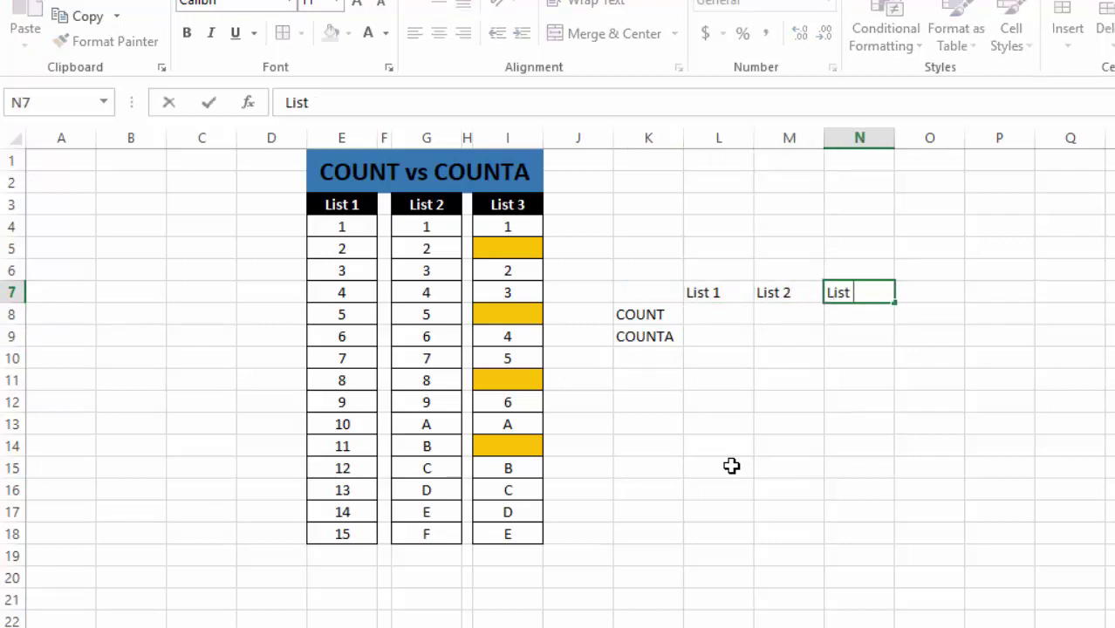
pyautogui.write('3')
pyautogui.press('Right')
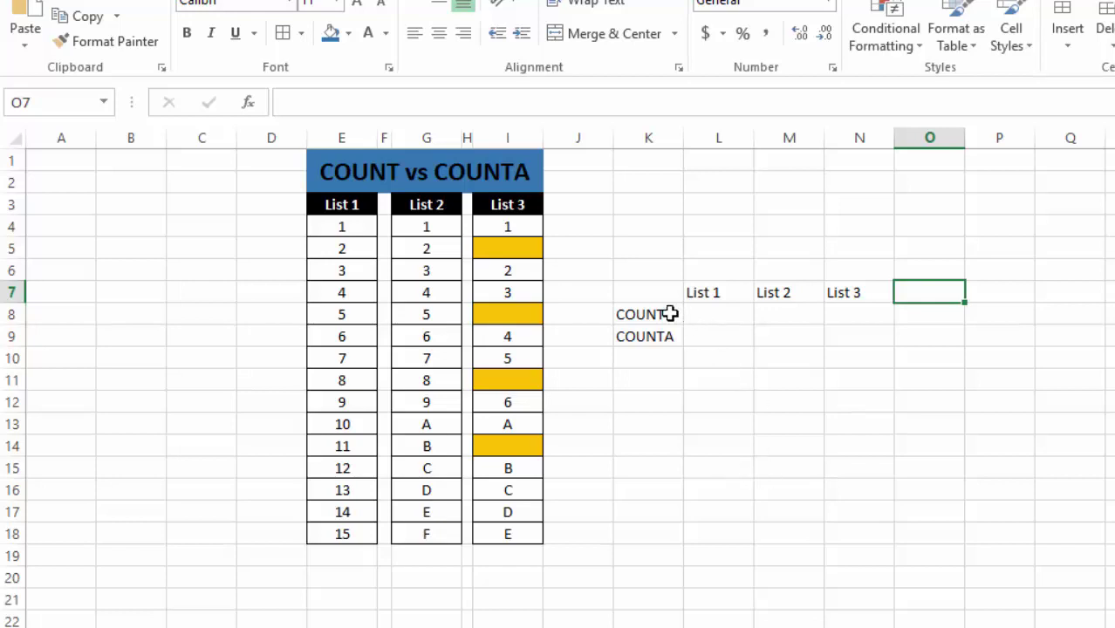
# - Enter the formula =COUNT(E4:E18) in cell L8 to count the numeric entries of List 1
pyautogui.click(654, 312)
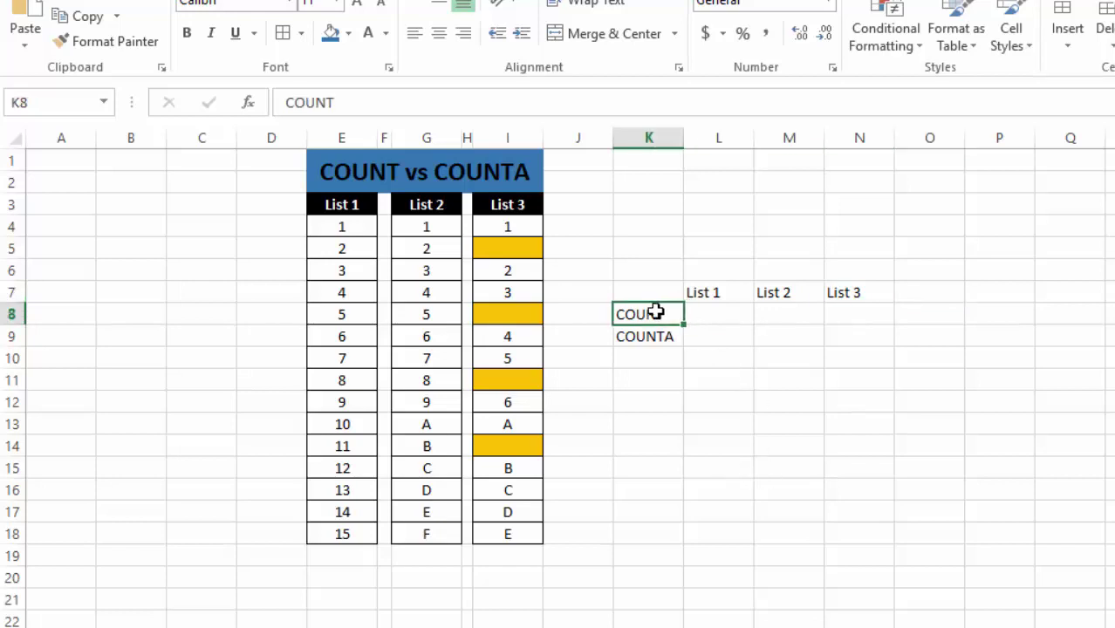
pyautogui.click(711, 313)
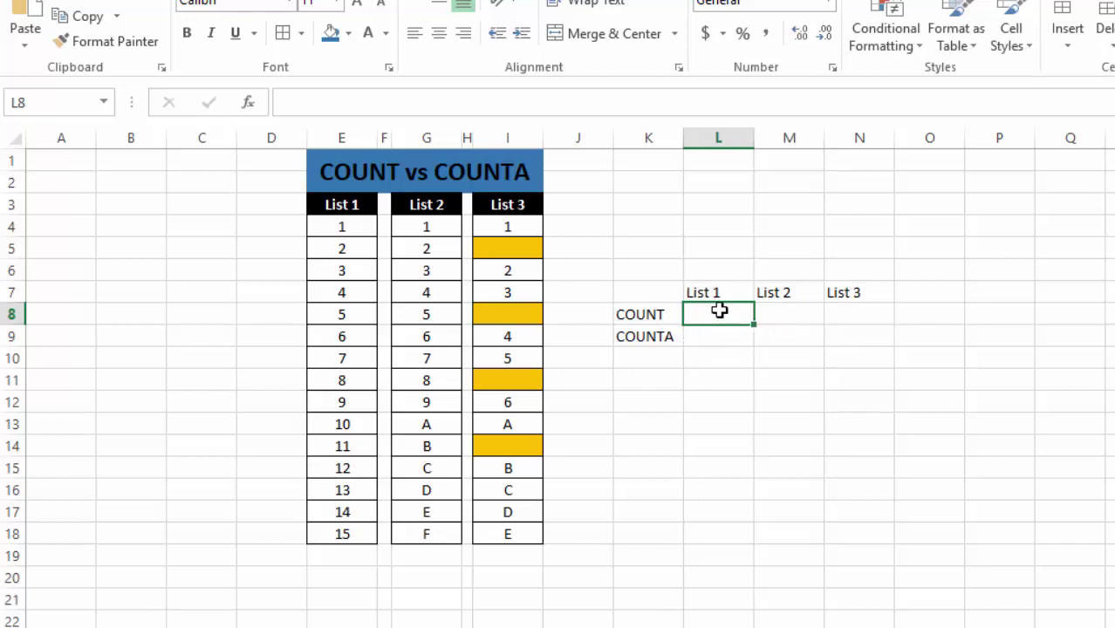
pyautogui.write('=')
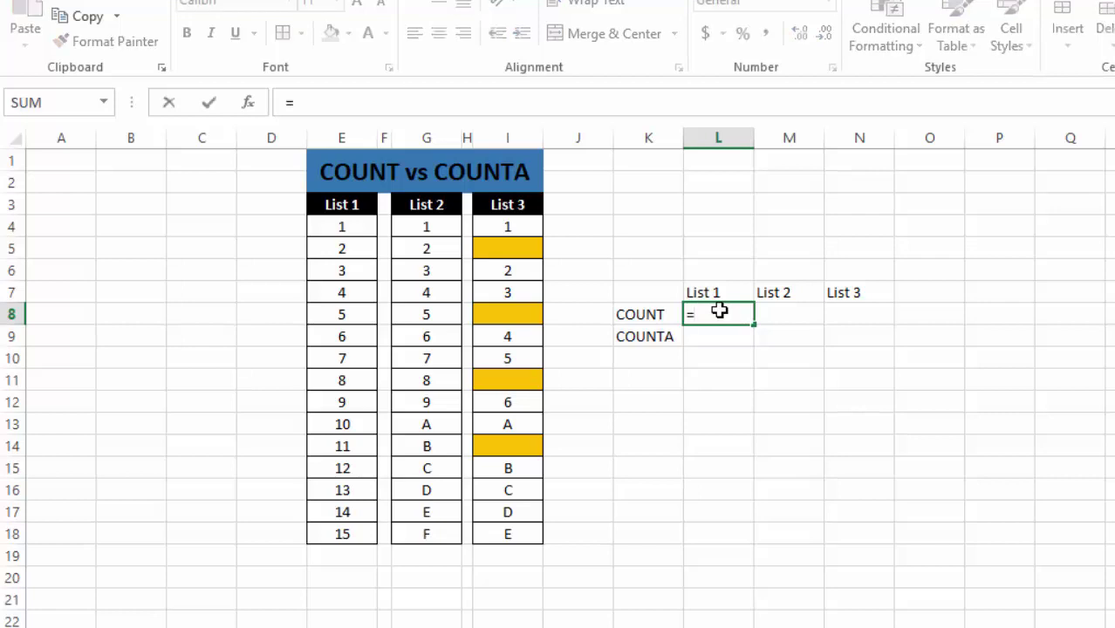
pyautogui.write('coun')
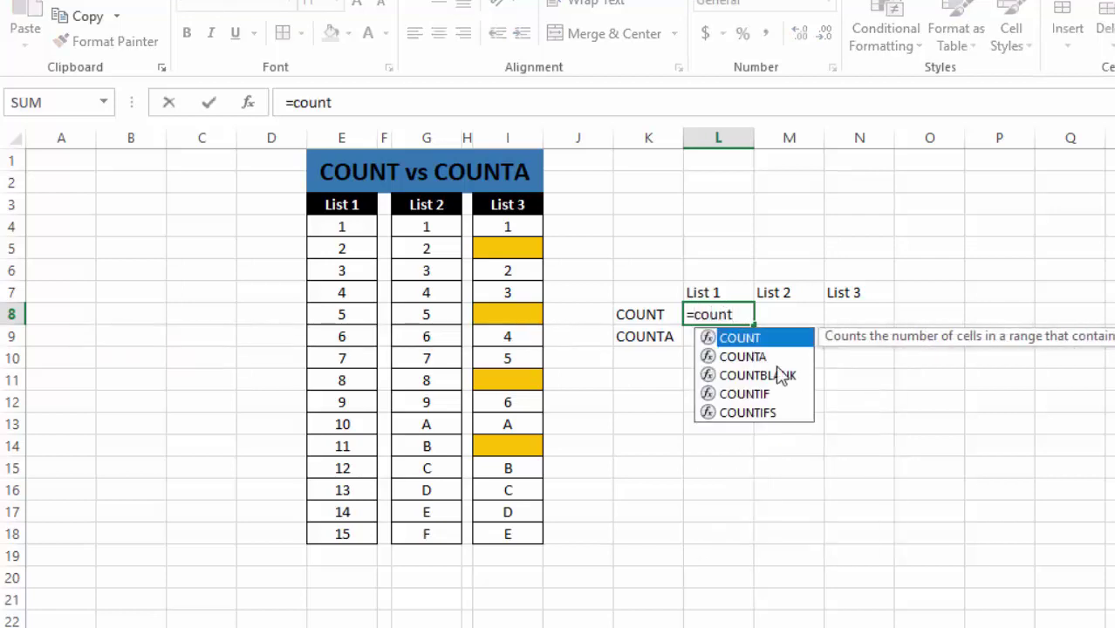
pyautogui.write('t')
pyautogui.press('Tab')
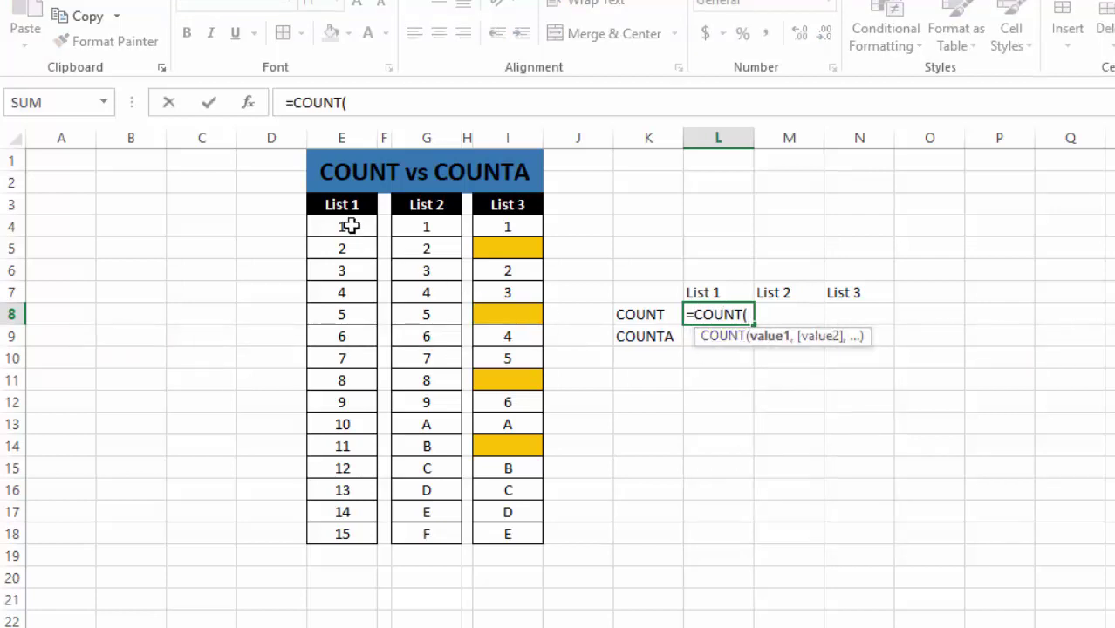
pyautogui.moveTo(350, 226); pyautogui.dragTo(357, 535)
pyautogui.write(')')
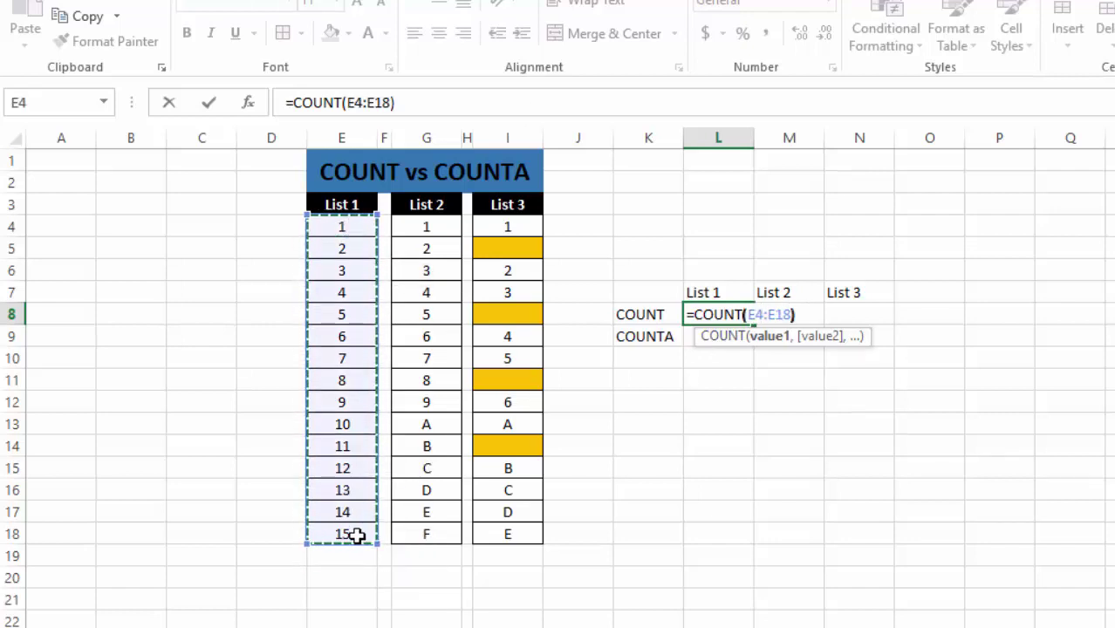
pyautogui.press('Return')
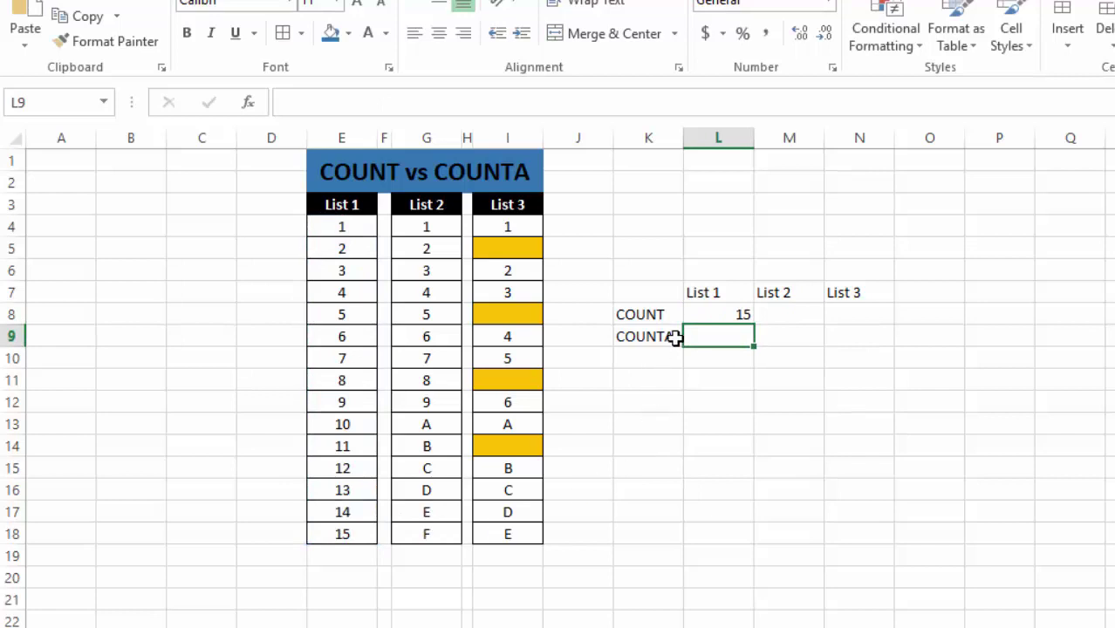
# - Enter a COUNTA formula over E4:E18 in cell L9 to count the non-empty cells of List 1
pyautogui.click(717, 318)
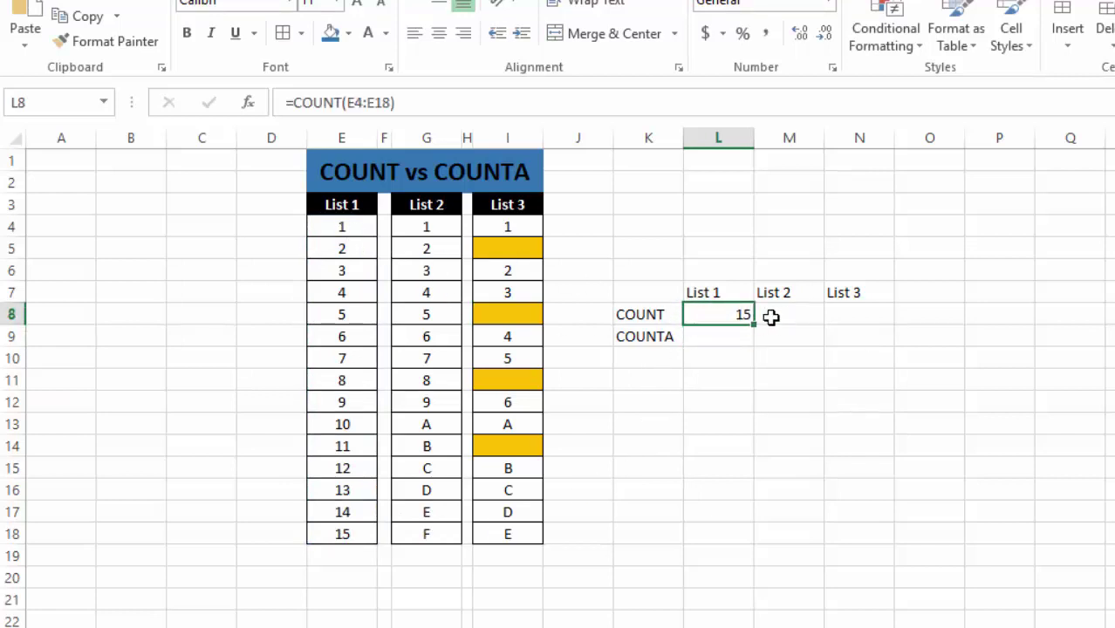
pyautogui.click(733, 334)
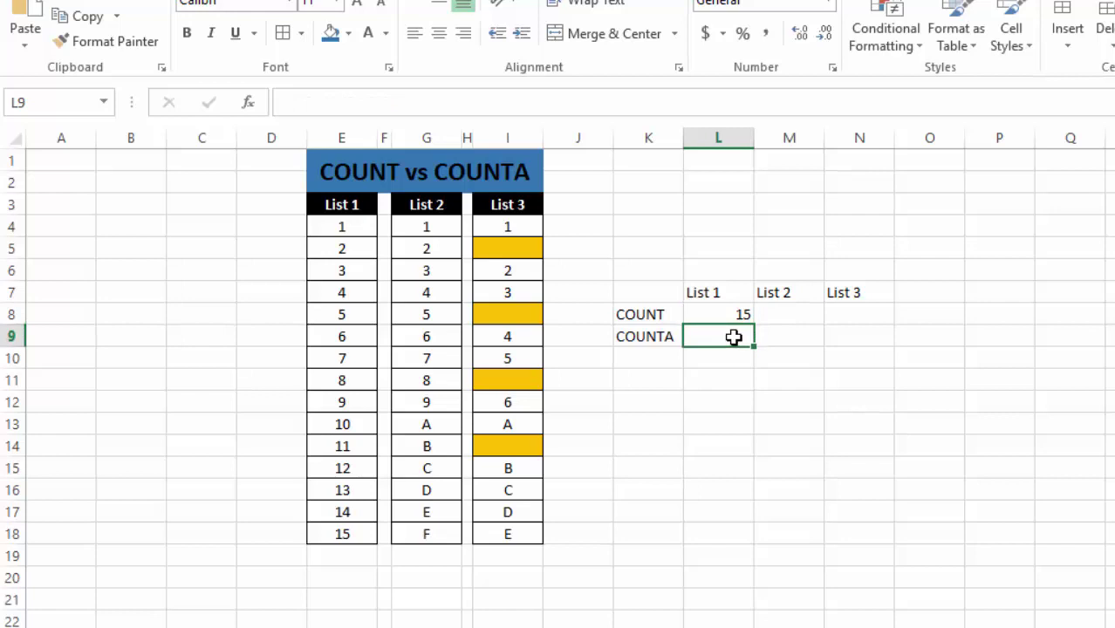
pyautogui.write('=count')
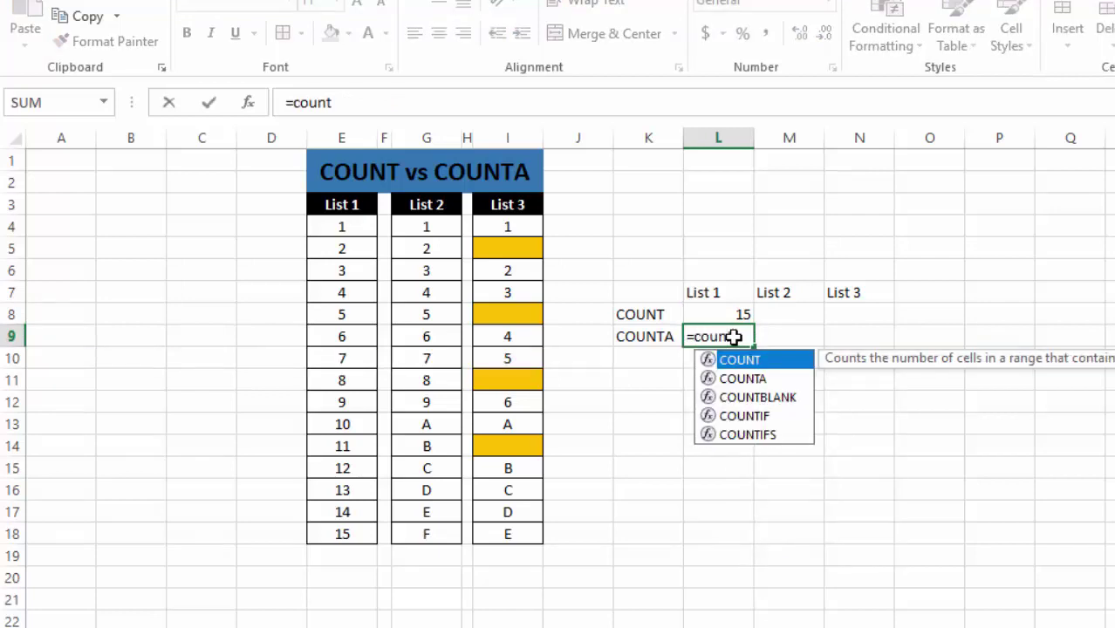
pyautogui.write('a')
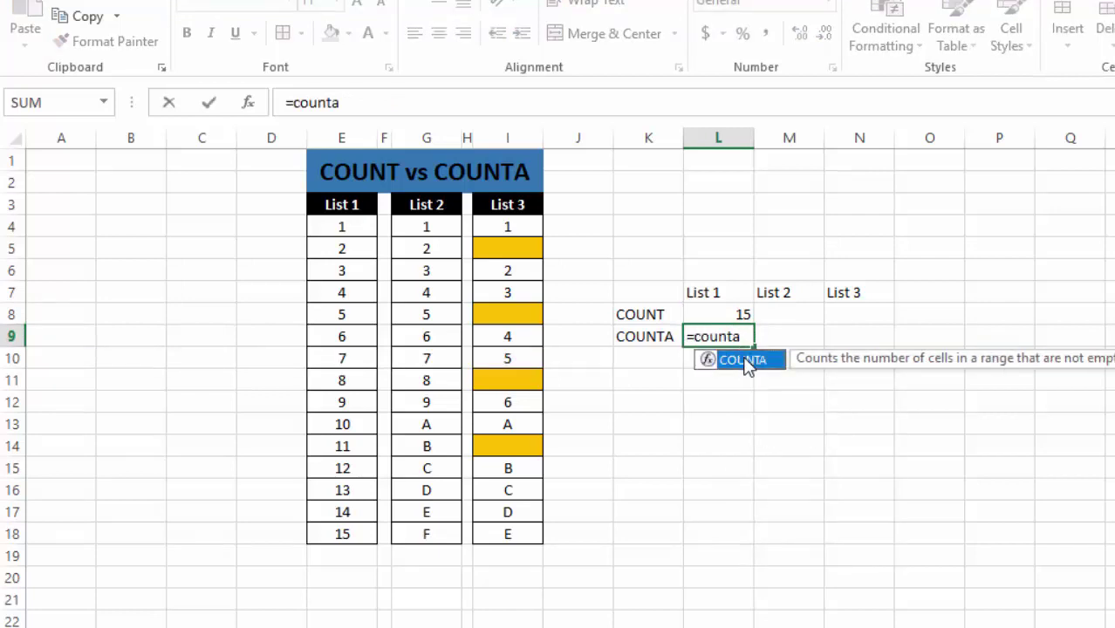
pyautogui.doubleClick(744, 359)
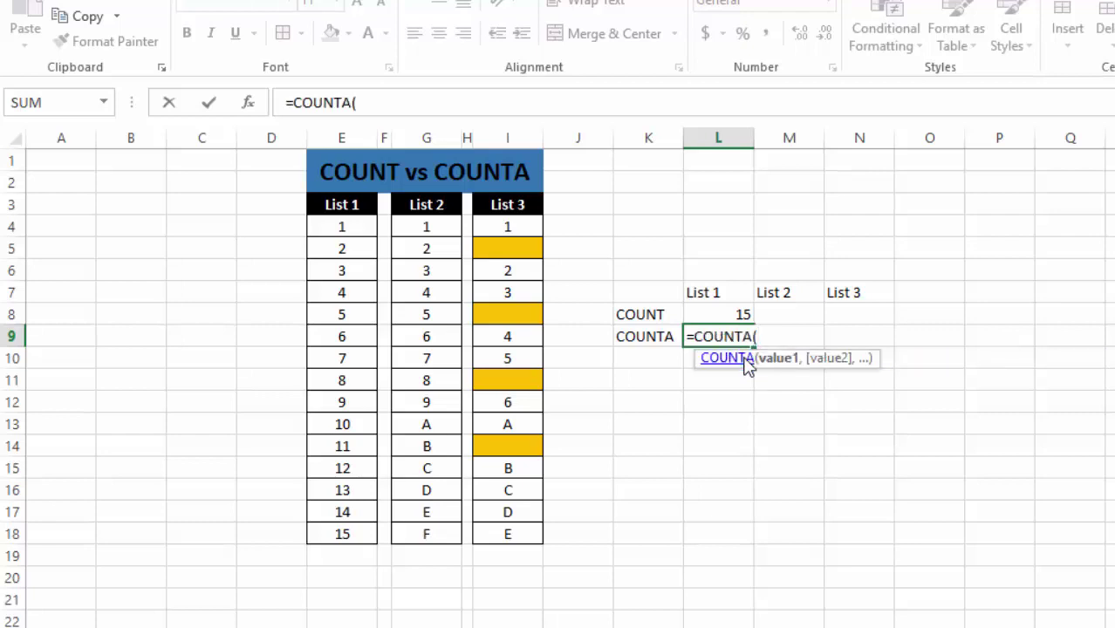
pyautogui.moveTo(363, 226); pyautogui.dragTo(369, 541)
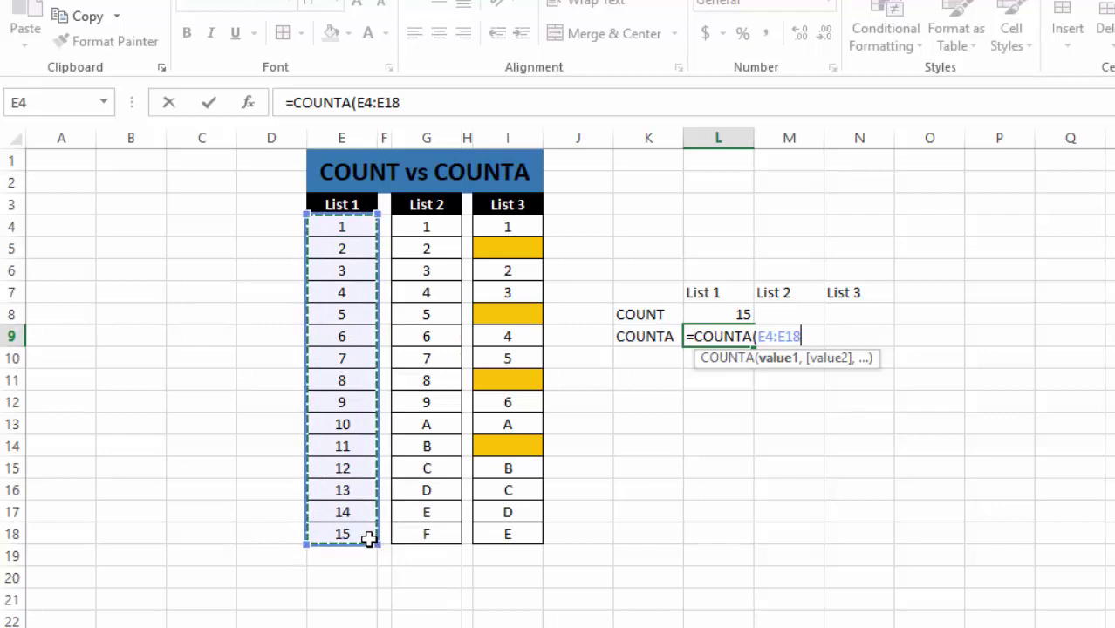
pyautogui.press('Return')
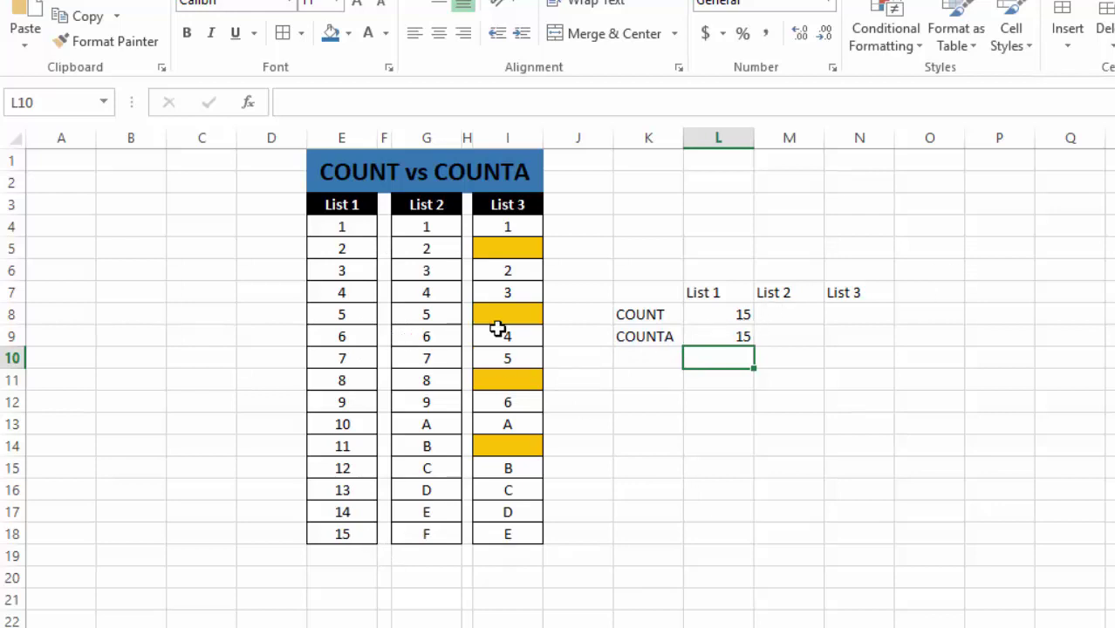
# - Enter a COUNT formula over G4:G18 in cell M8 to count the numeric entries of List 2
pyautogui.click(788, 321)
pyautogui.write('=counta')
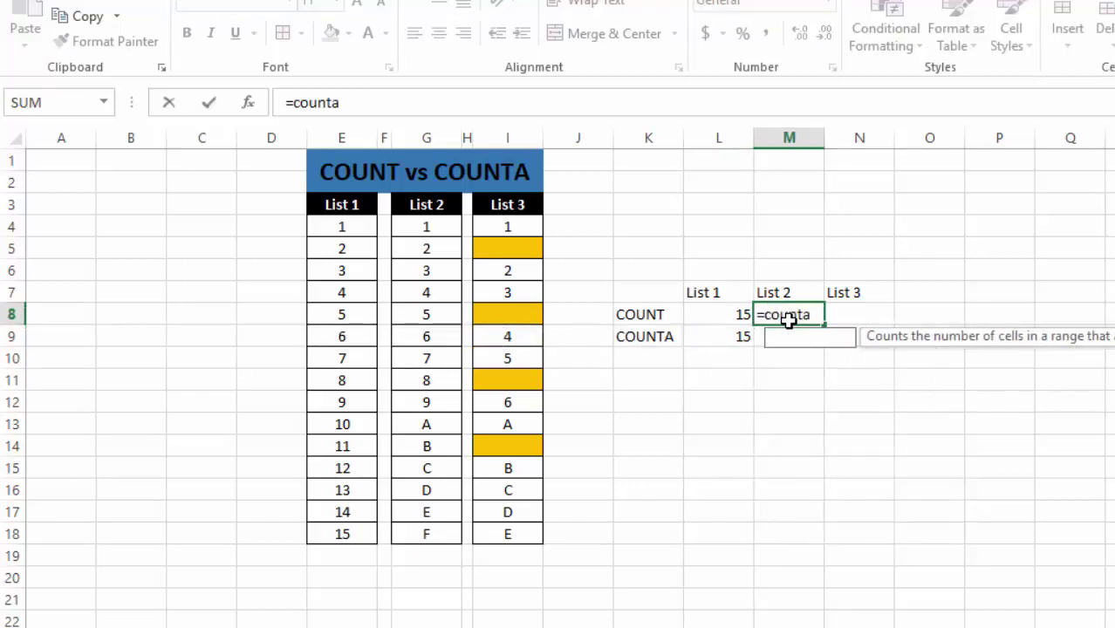
pyautogui.press('BackSpace')
pyautogui.press('Tab')
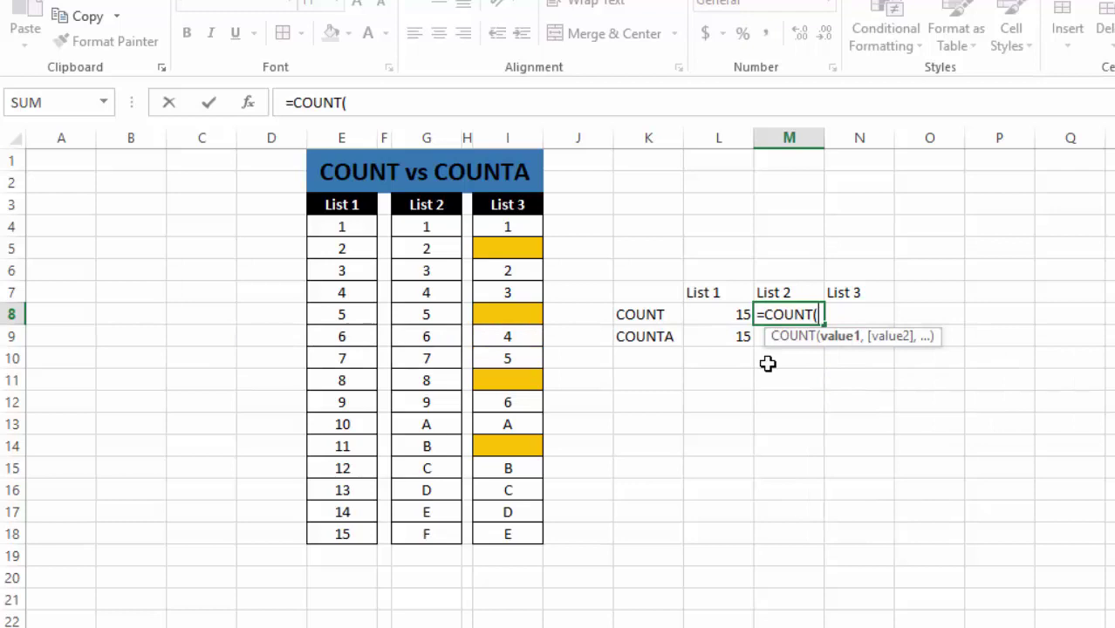
pyautogui.click(449, 228)
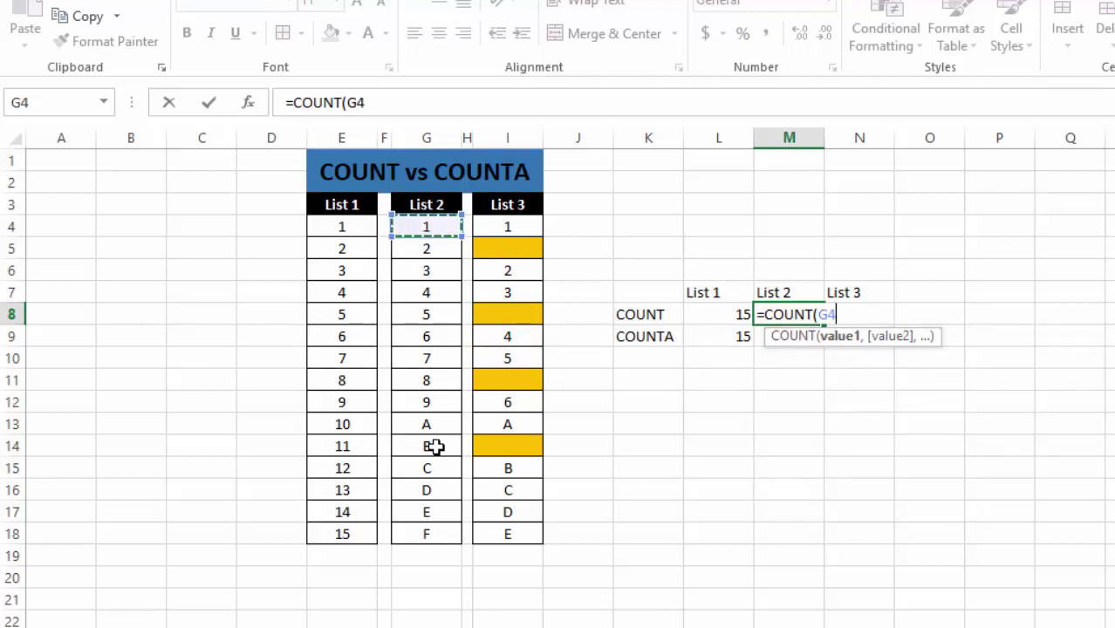
pyautogui.click(425, 237)
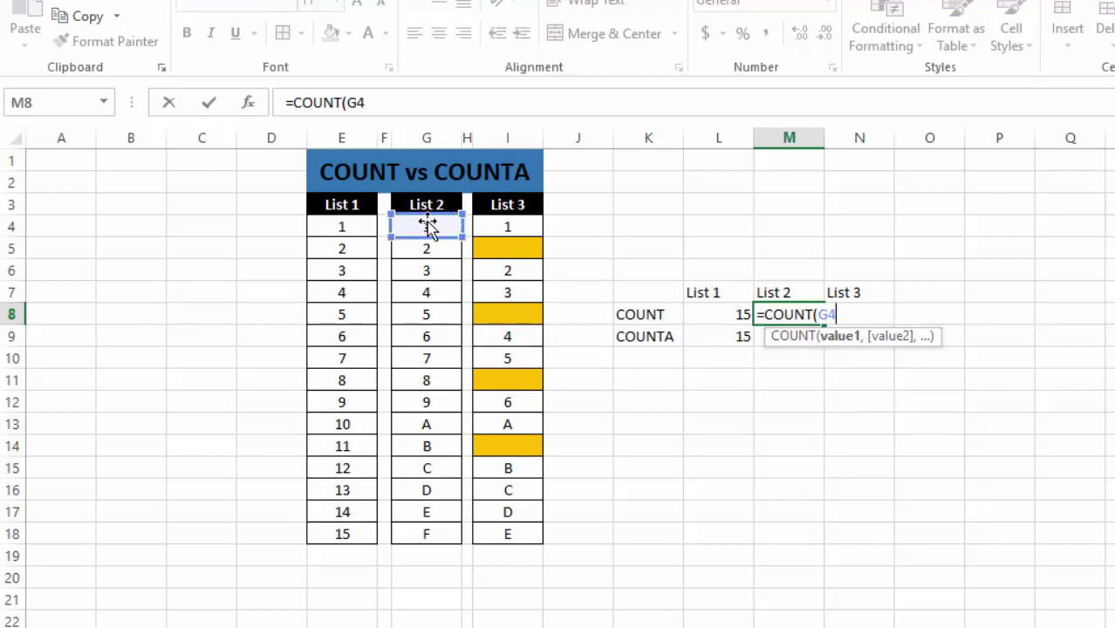
pyautogui.moveTo(426, 223); pyautogui.dragTo(433, 533)
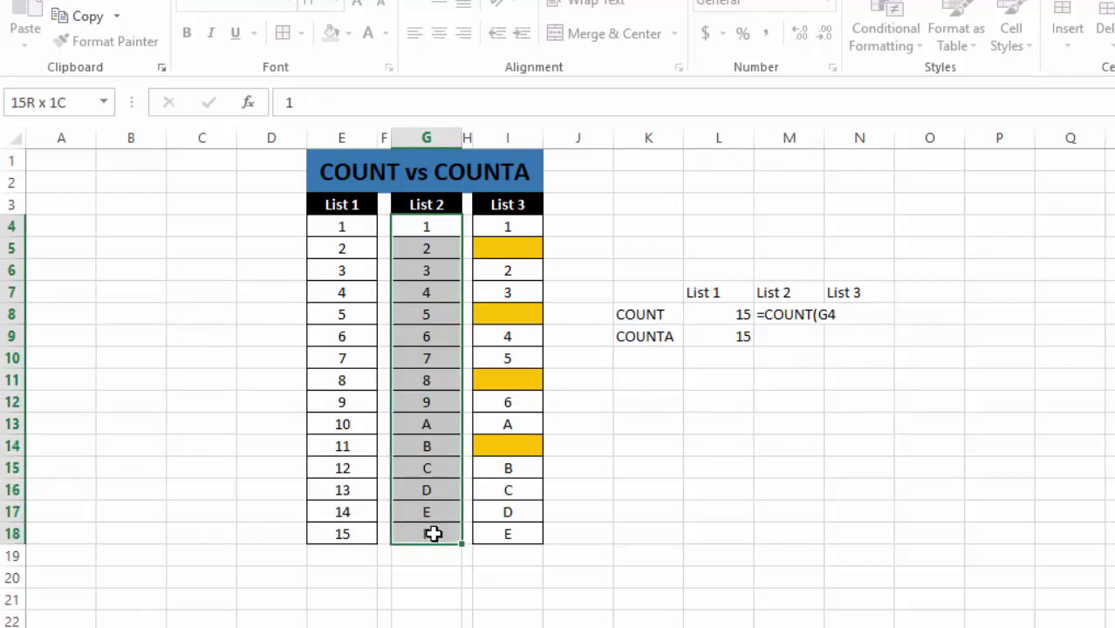
pyautogui.doubleClick(804, 314)
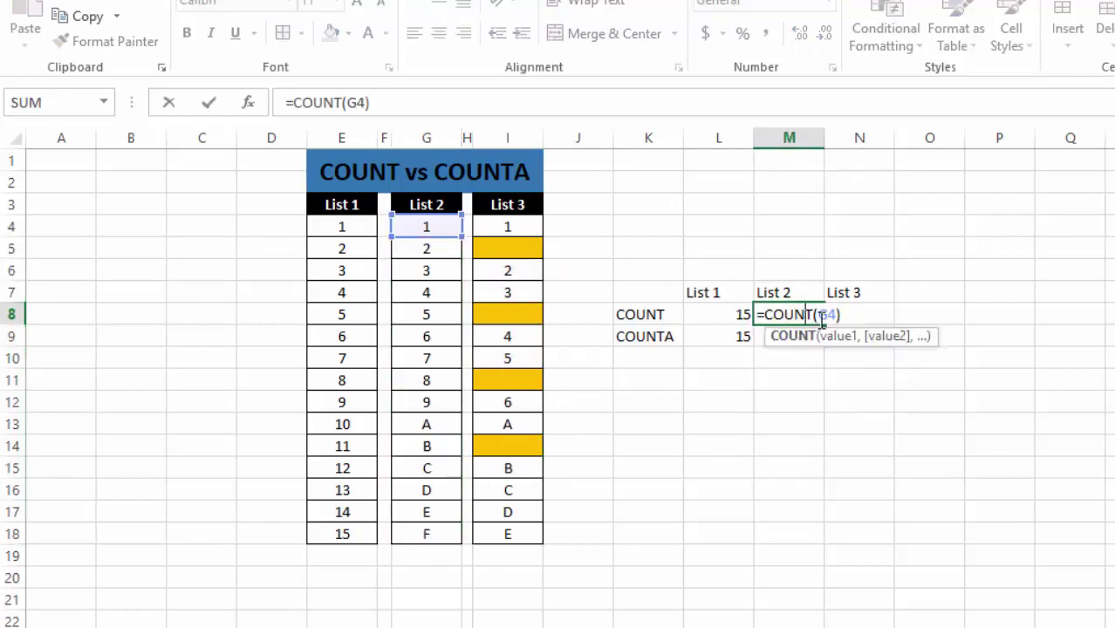
pyautogui.moveTo(820, 315); pyautogui.dragTo(837, 316)
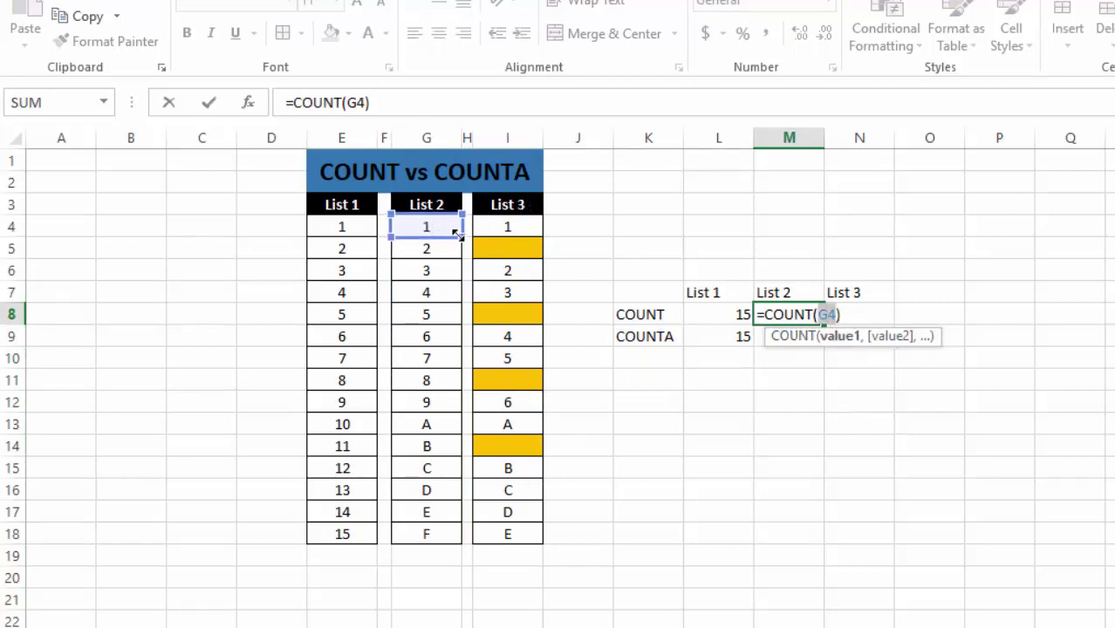
pyautogui.moveTo(460, 235); pyautogui.dragTo(467, 540)
pyautogui.press('Return')
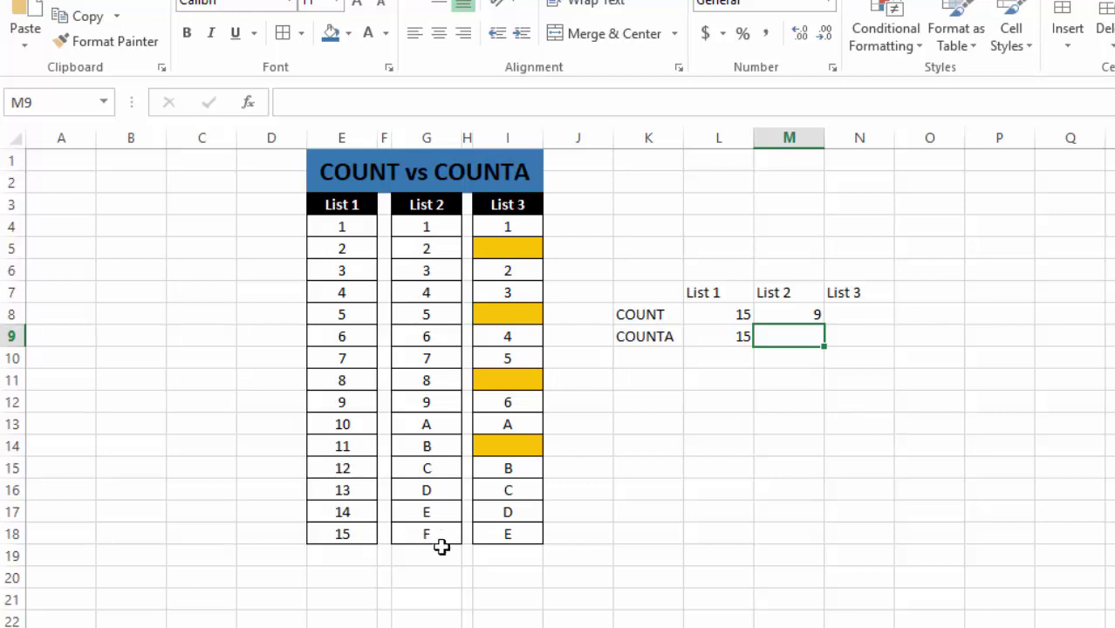
# - Enter a COUNTA formula over G4:G18 in cell M9 to count the non-empty cells of List 2
pyautogui.write('=')
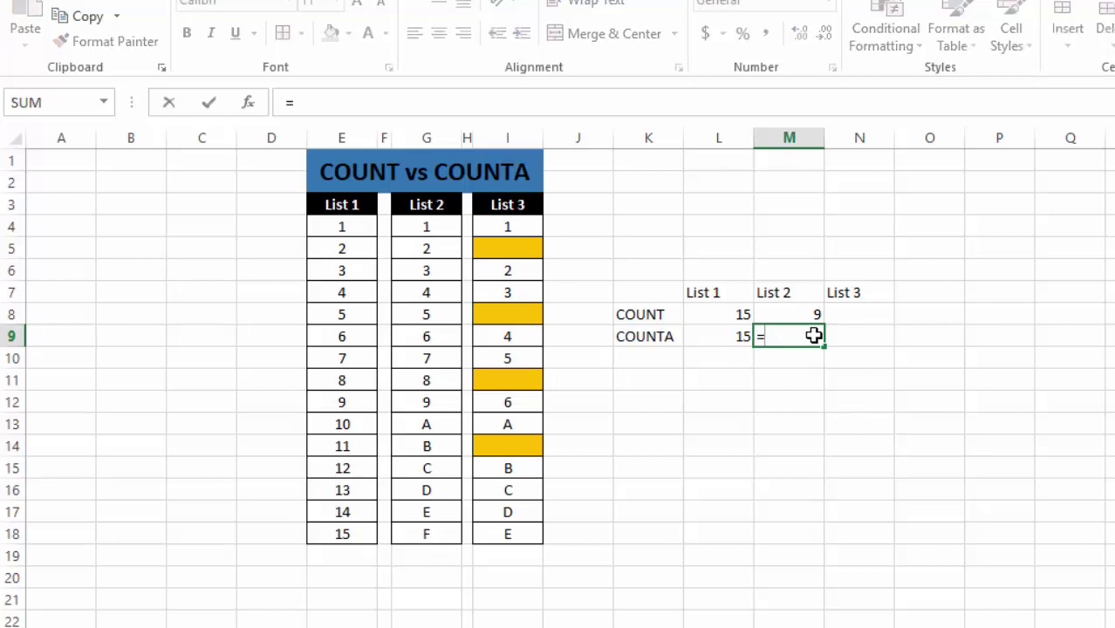
pyautogui.write('counta')
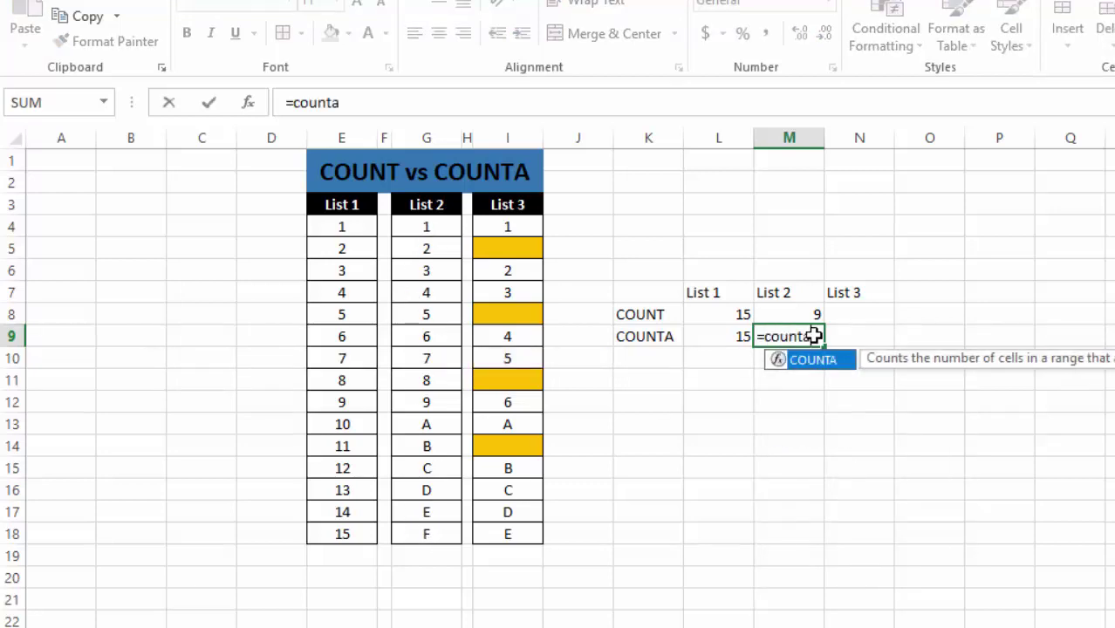
pyautogui.press('Tab')
pyautogui.moveTo(428, 225); pyautogui.dragTo(441, 530)
pyautogui.press('Return')
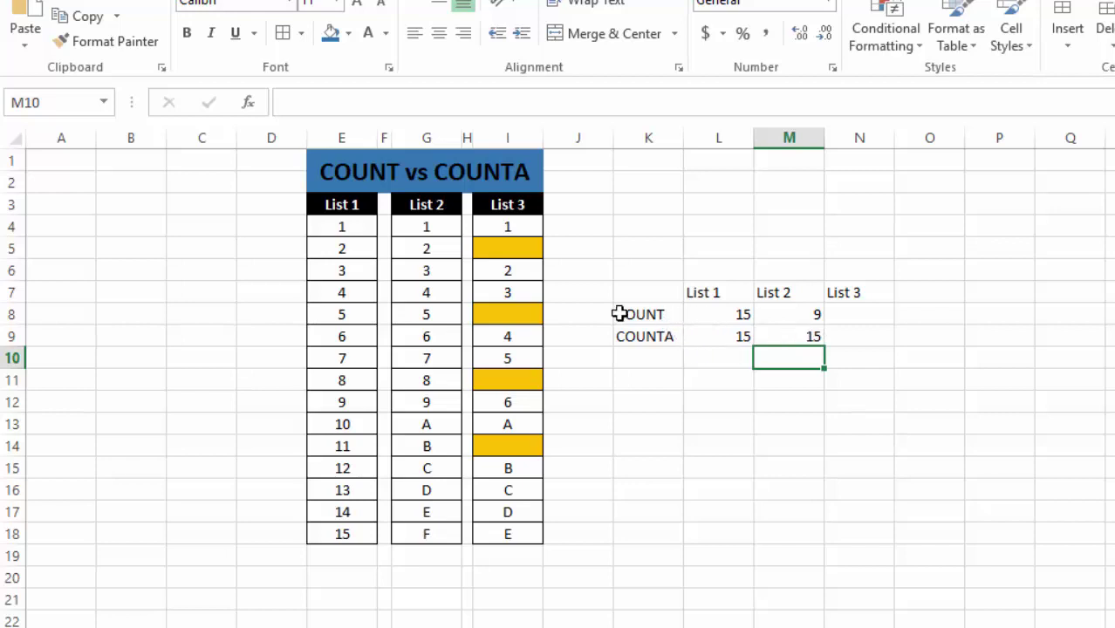
# - Compare the cells of List 1 and List 2 with their COUNT and COUNTA results, examining G4:G12 and G13:G18 separately
pyautogui.moveTo(344, 232); pyautogui.dragTo(362, 534)
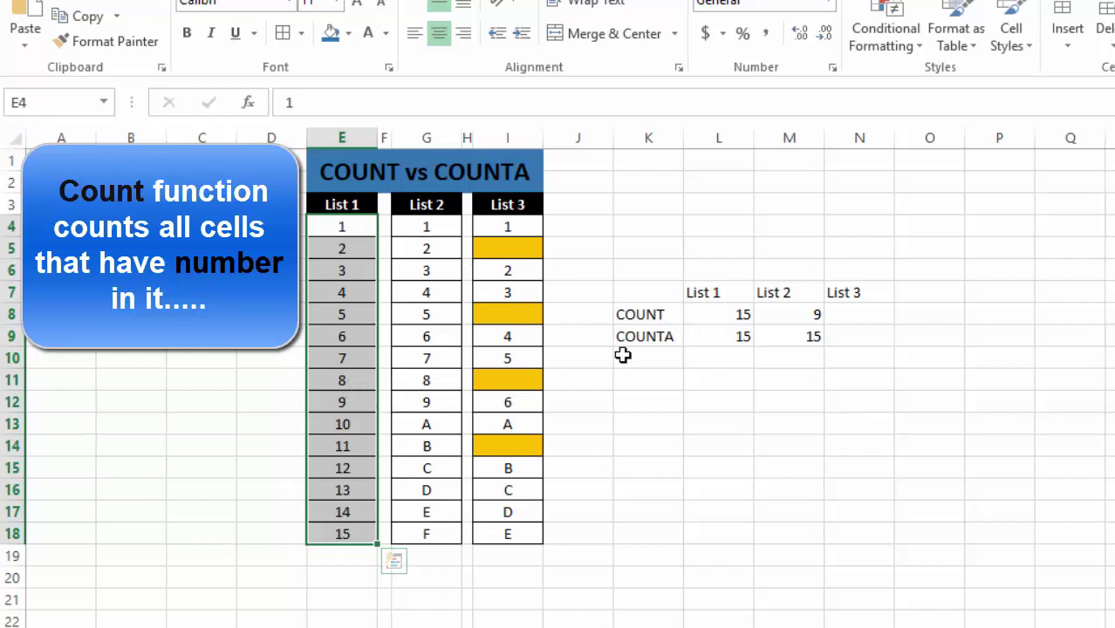
pyautogui.click(724, 350)
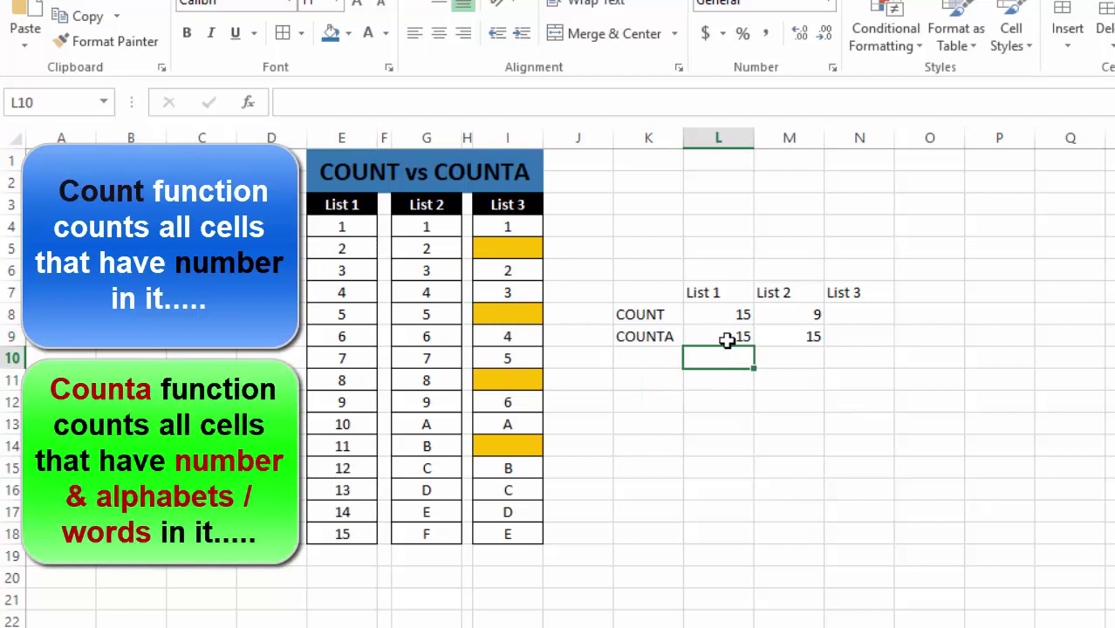
pyautogui.click(726, 341)
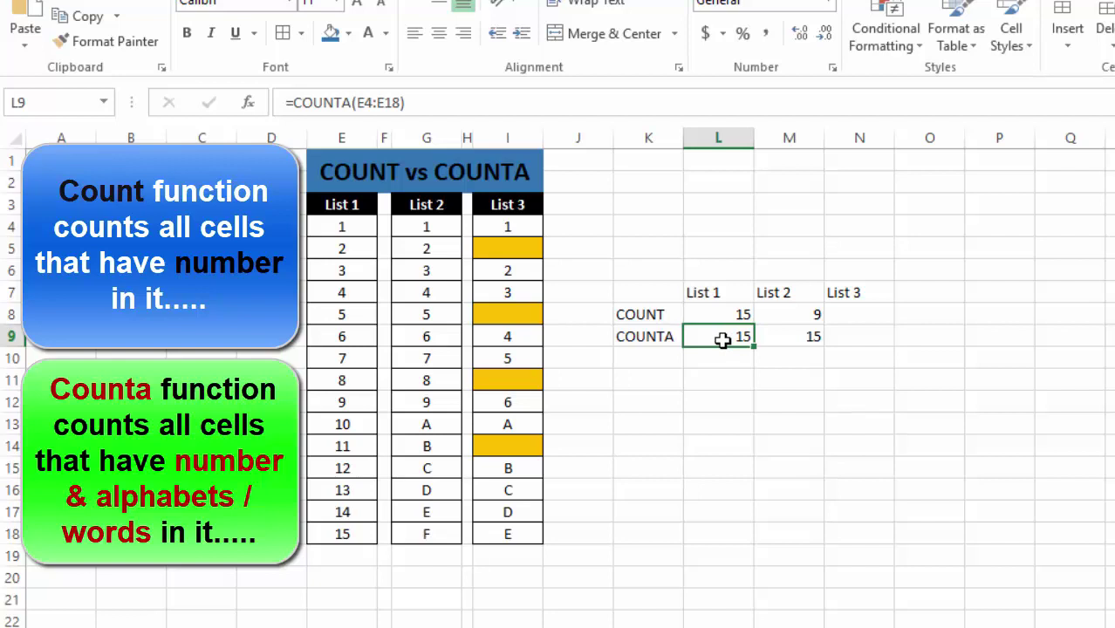
pyautogui.click(353, 243)
pyautogui.moveTo(361, 223); pyautogui.dragTo(369, 538)
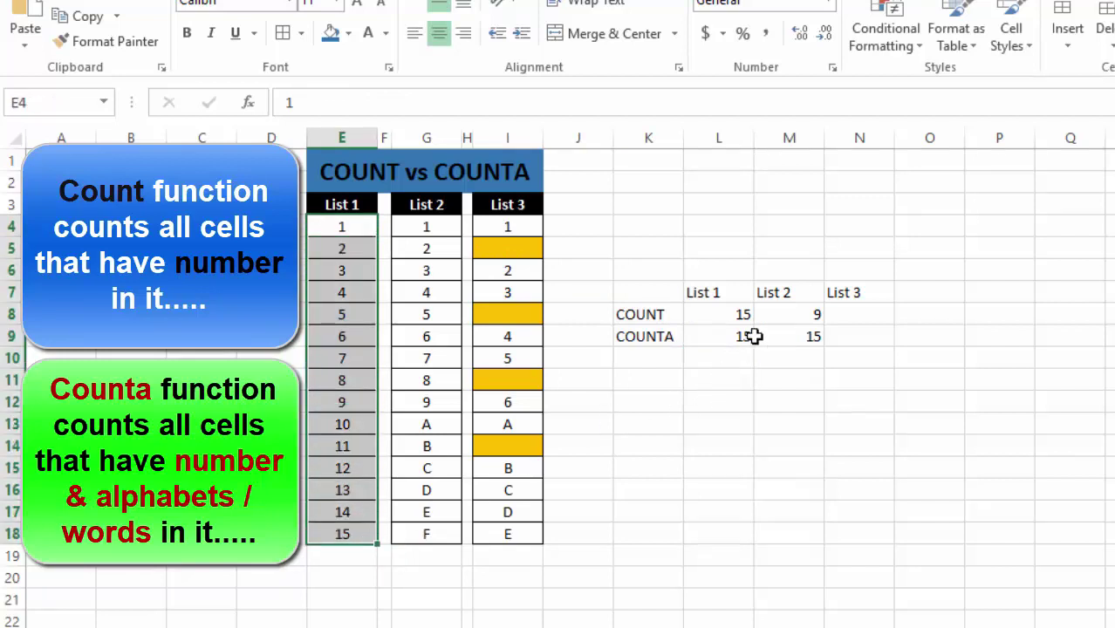
pyautogui.click(802, 319)
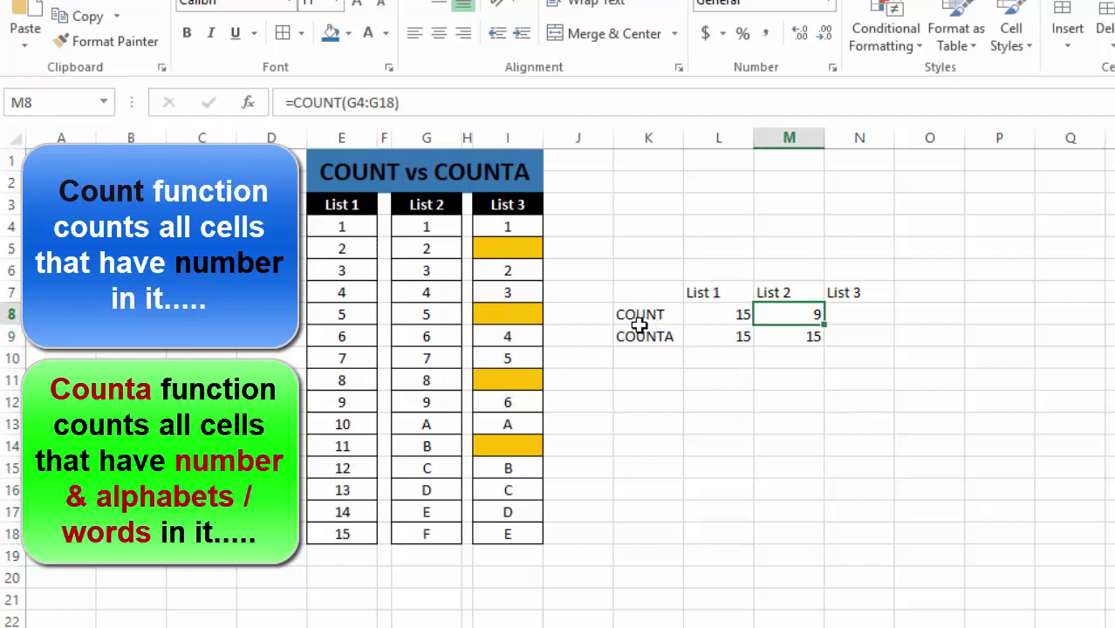
pyautogui.moveTo(433, 230); pyautogui.dragTo(445, 400)
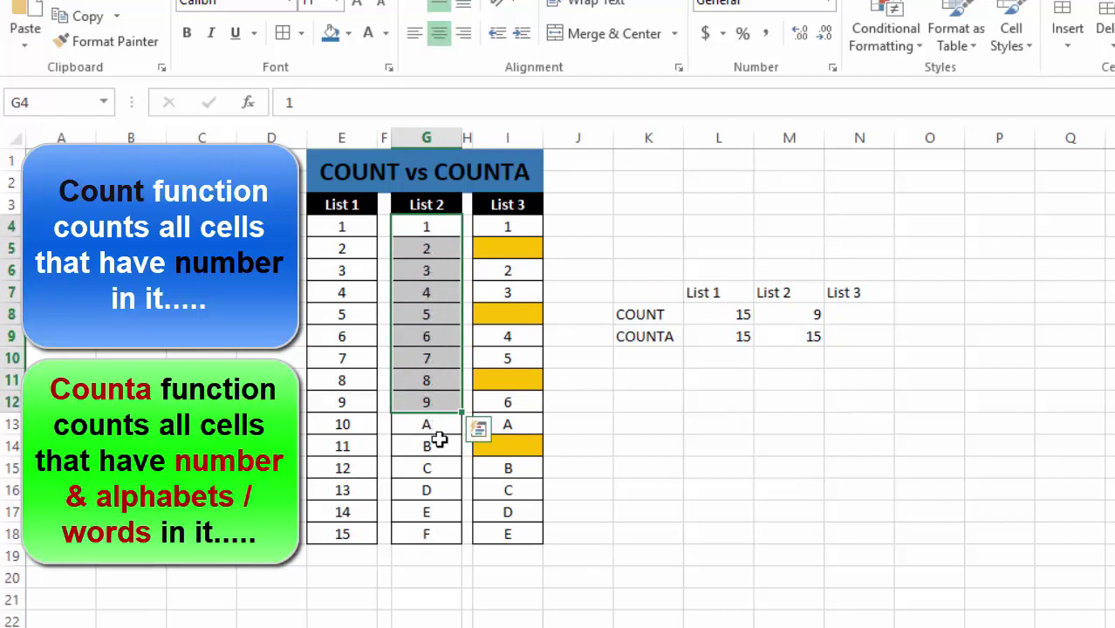
pyautogui.moveTo(439, 427); pyautogui.dragTo(436, 532)
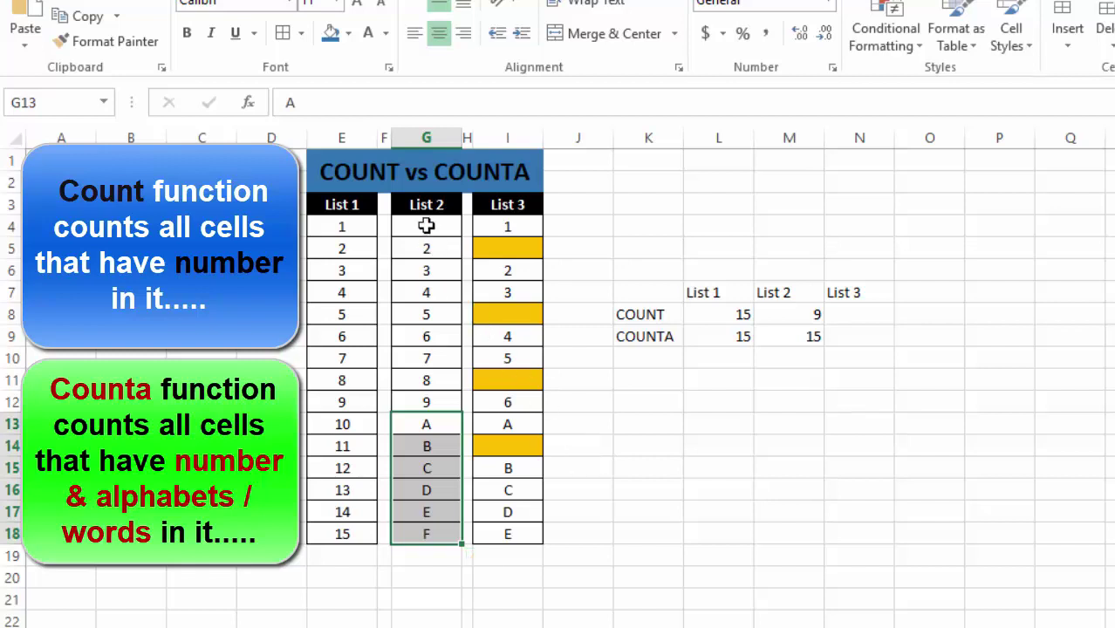
pyautogui.moveTo(429, 224); pyautogui.dragTo(428, 531)
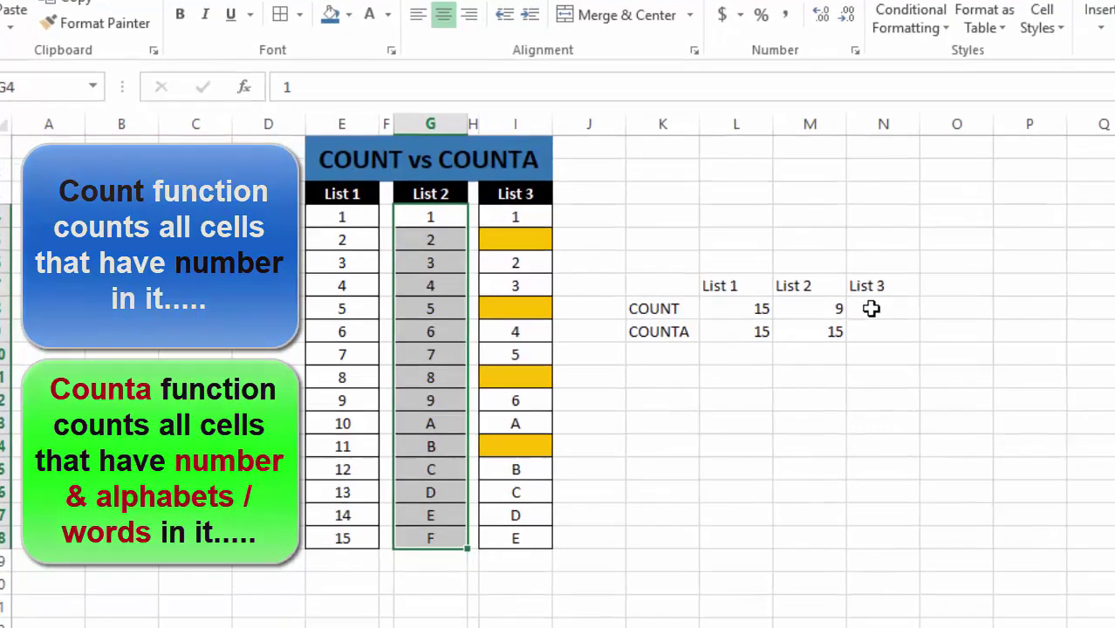
# - Enter the formula =COUNT(I4:I18) in cell N8 to count the numeric entries of List 3
pyautogui.click(833, 315)
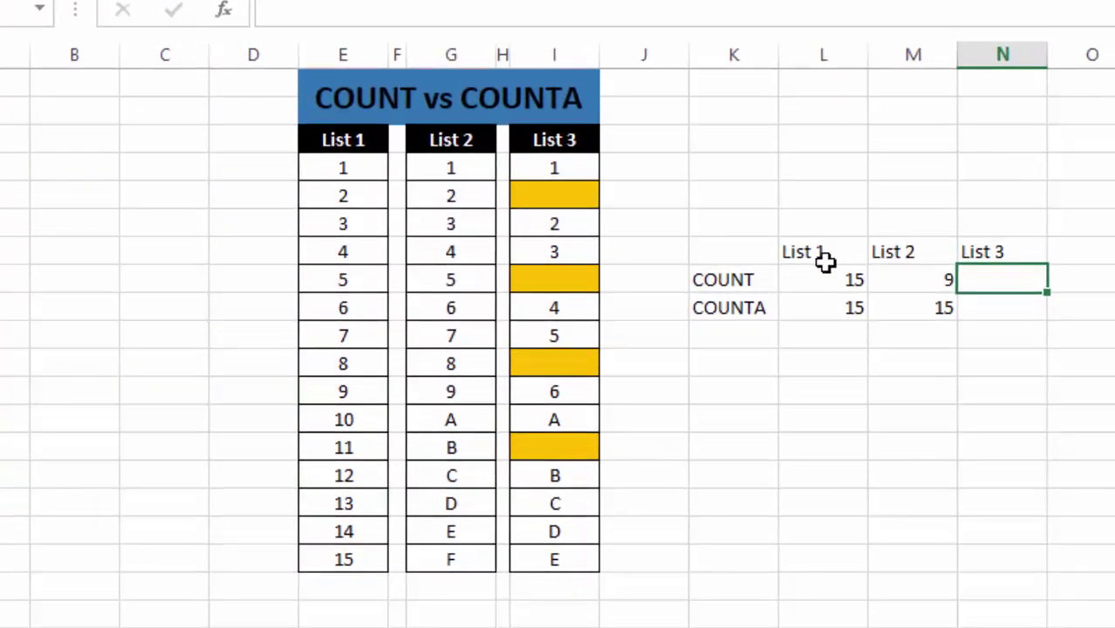
pyautogui.write('=coun t')
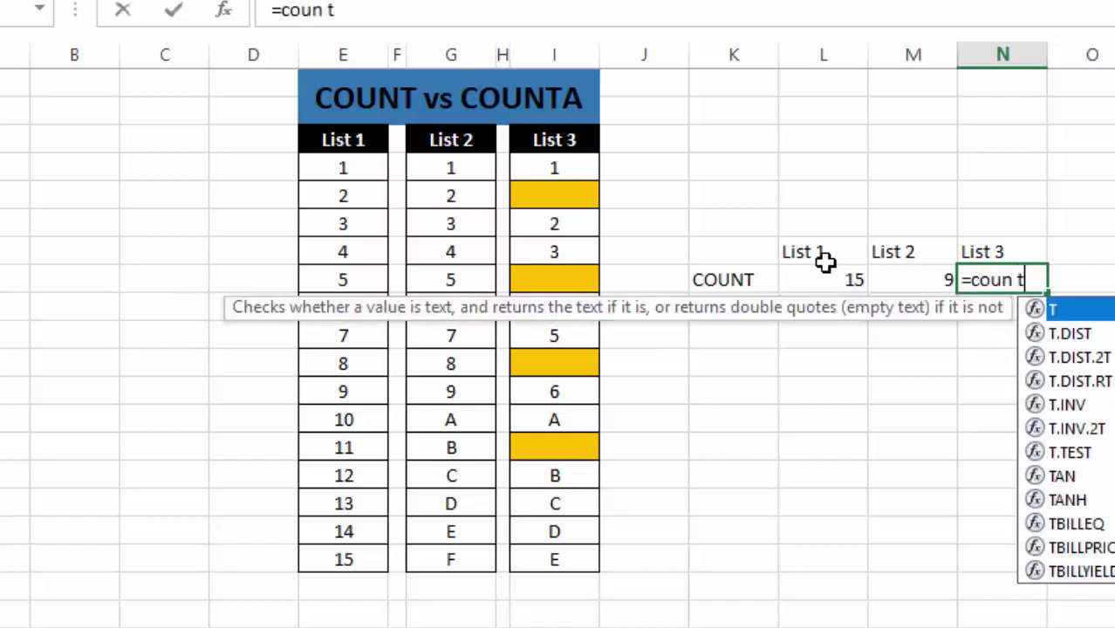
pyautogui.press('BackSpace')
pyautogui.press('BackSpace')
pyautogui.write('t')
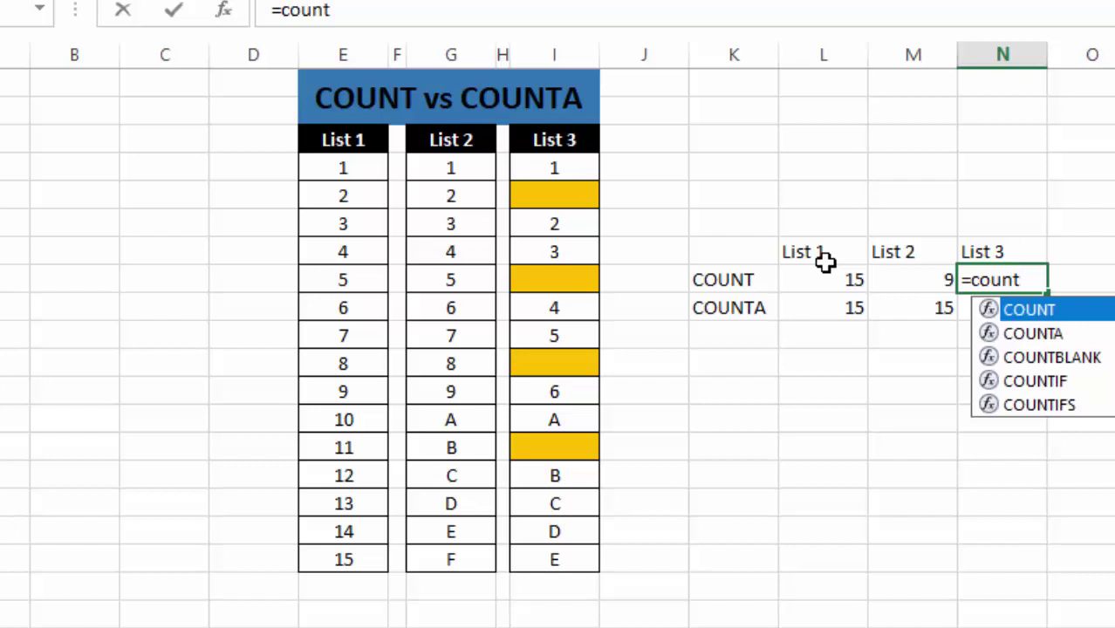
pyautogui.press('Tab')
pyautogui.moveTo(565, 168); pyautogui.dragTo(558, 555)
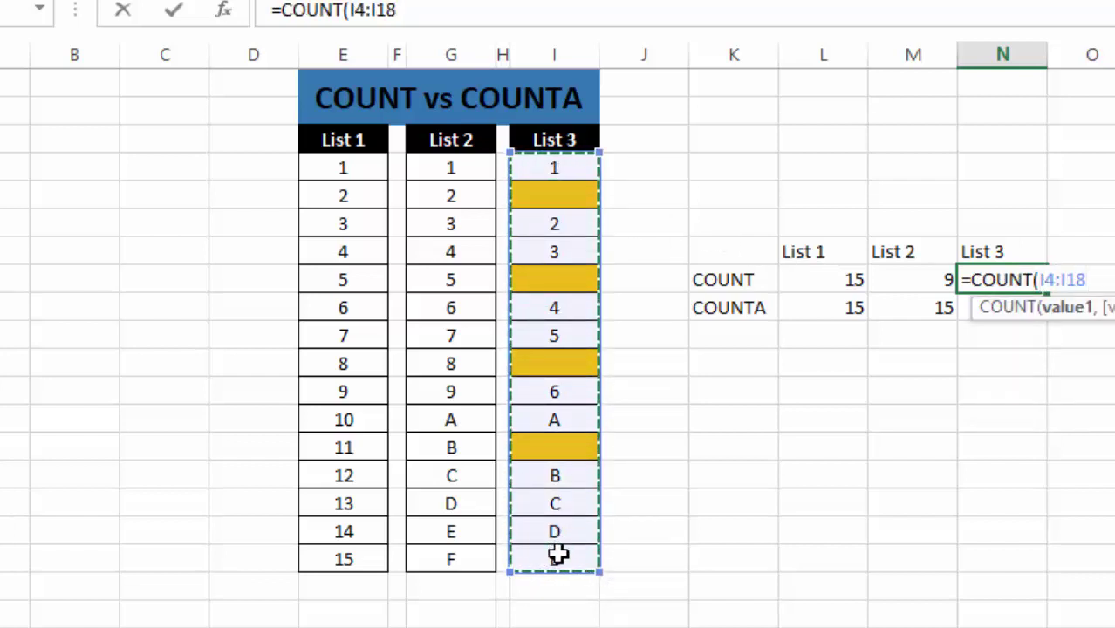
pyautogui.write(')')
pyautogui.press('Return')
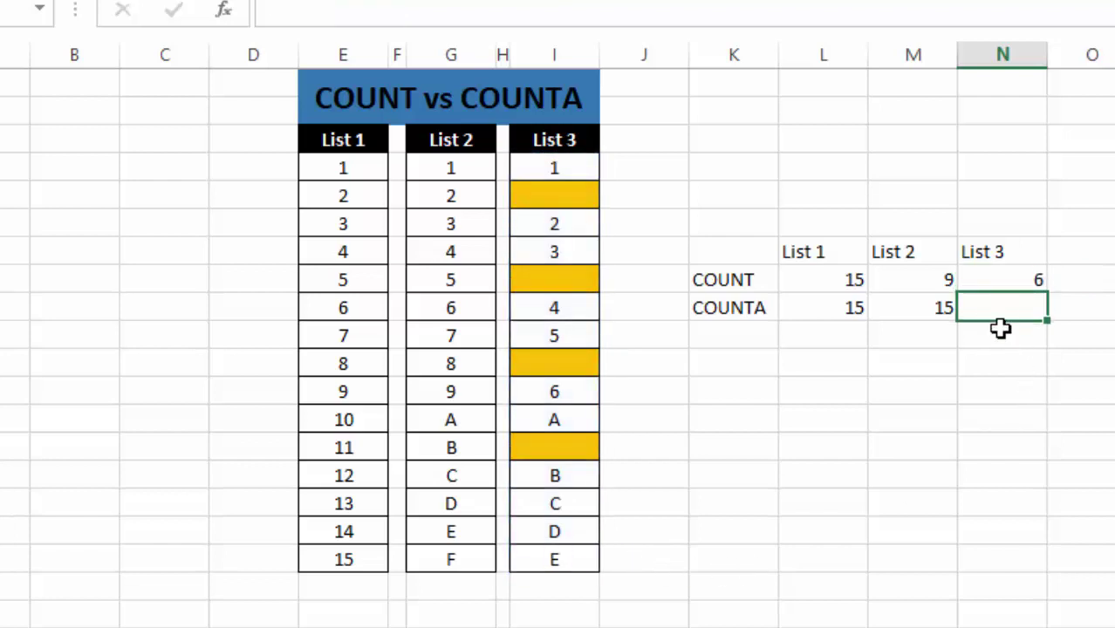
# - Enter the formula =COUNTA(I4:I18) in cell N9 to count the non-empty cells of List 3
pyautogui.write('=co')
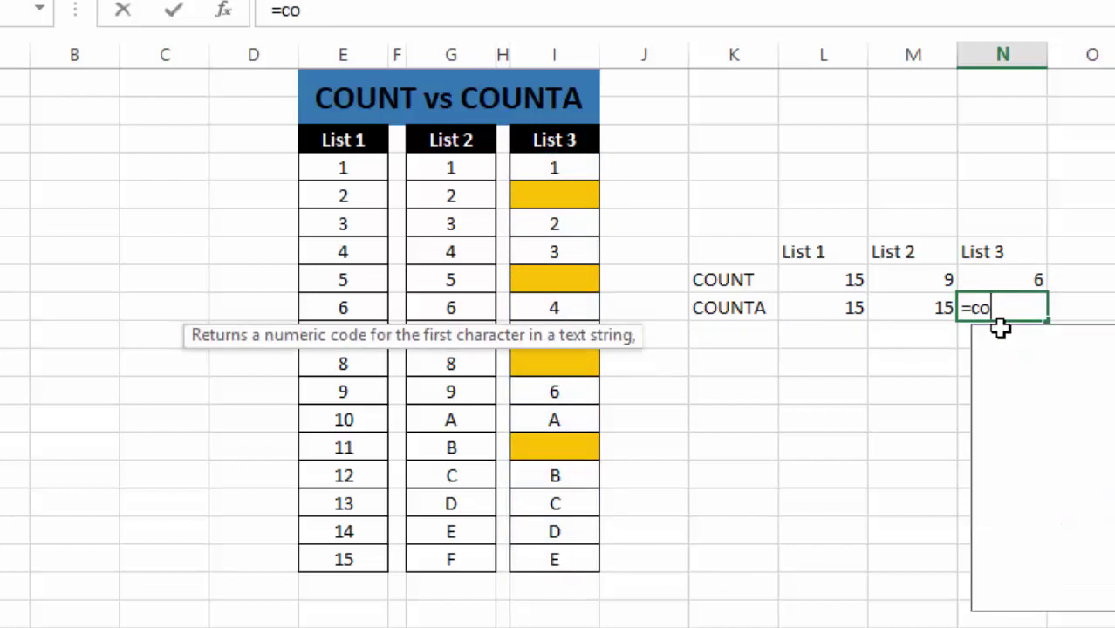
pyautogui.write('unta')
pyautogui.press('Tab')
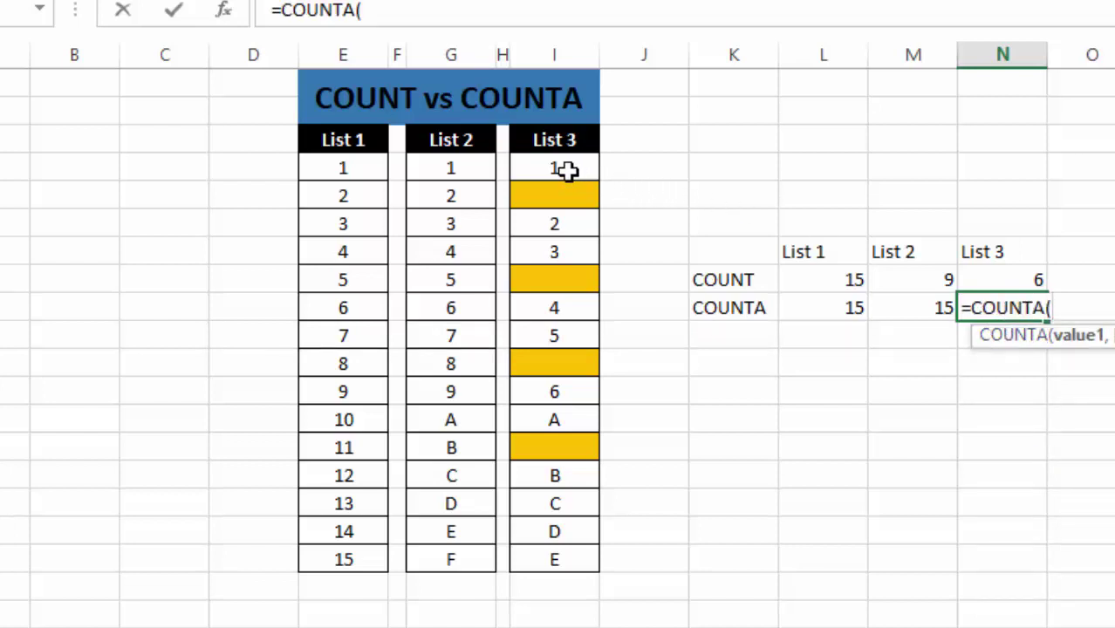
pyautogui.moveTo(567, 169); pyautogui.dragTo(580, 561)
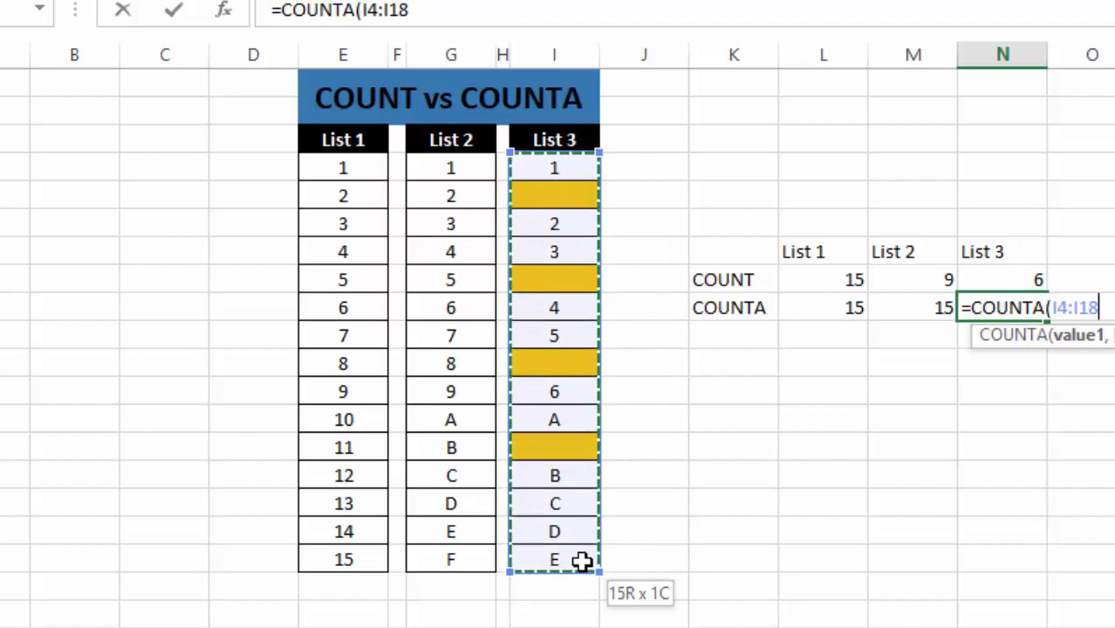
pyautogui.press('Return')
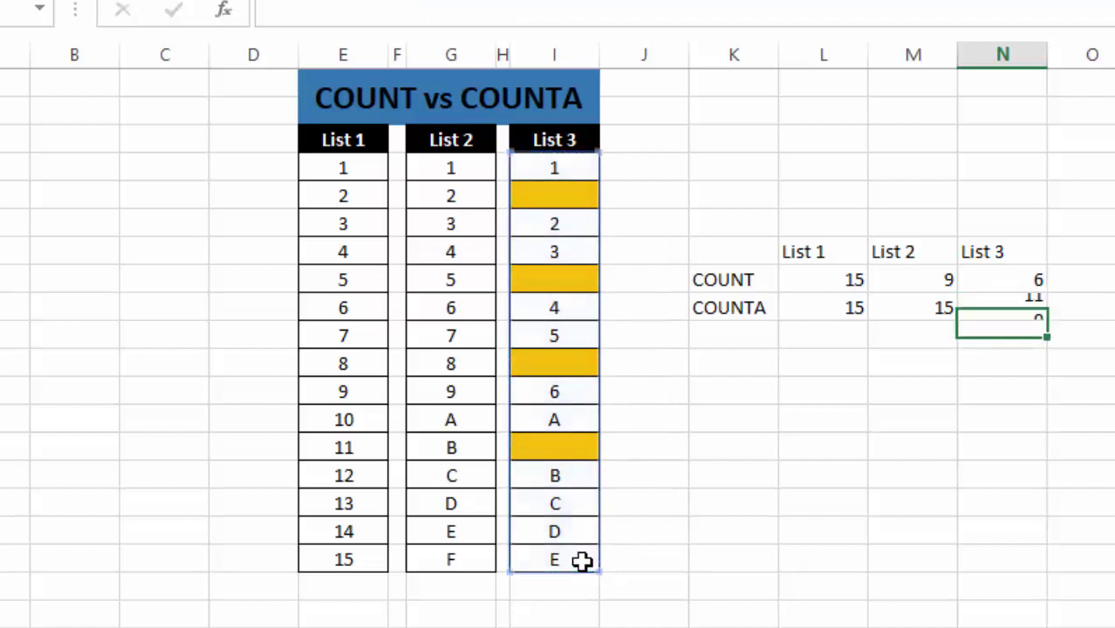
pyautogui.click(987, 305)
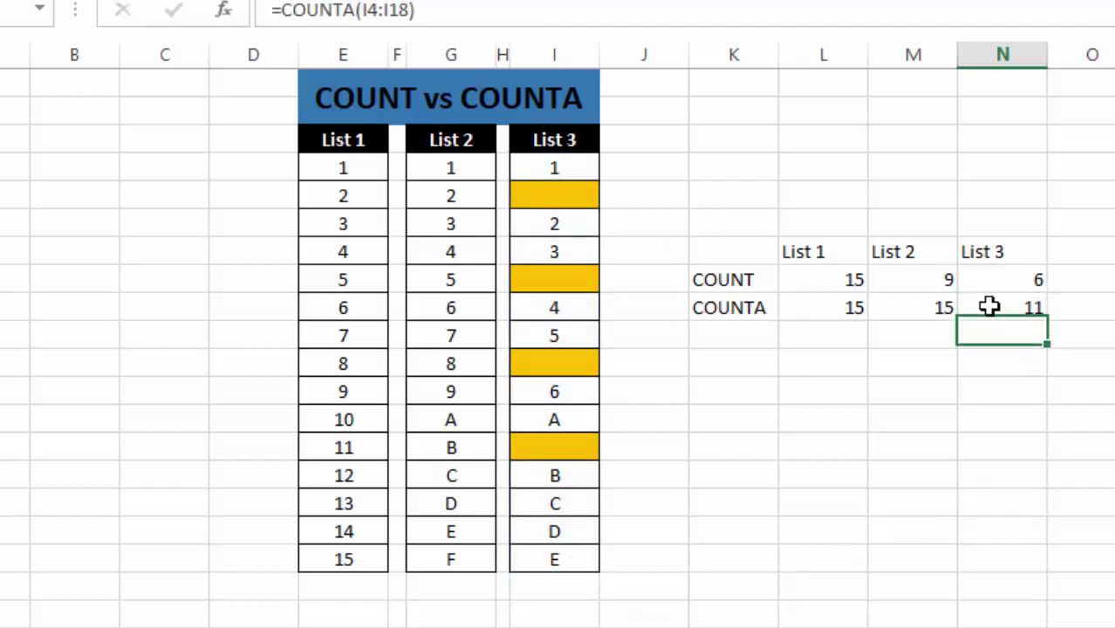
# - Select the numeric cells I4, I6, I7, I9, I10 and I12 of List 3 together to check them against its COUNT result
pyautogui.click(562, 167)
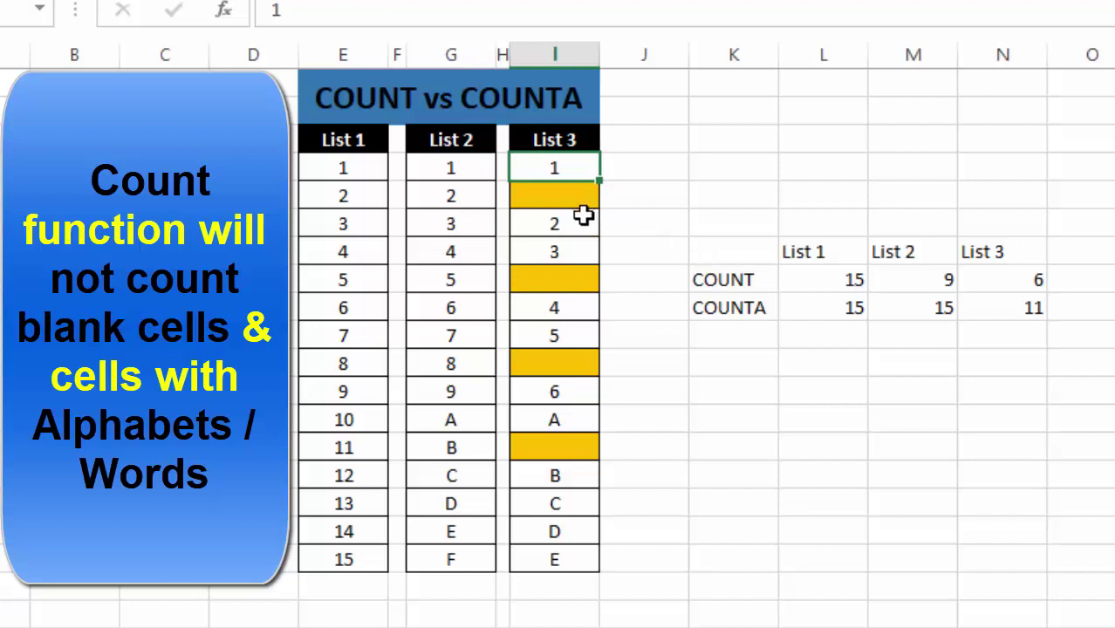
pyautogui.keyDown('ctrl'); pyautogui.click(583, 242); pyautogui.keyUp('ctrl')
pyautogui.keyDown('ctrl'); pyautogui.click(580, 225); pyautogui.keyUp('ctrl')
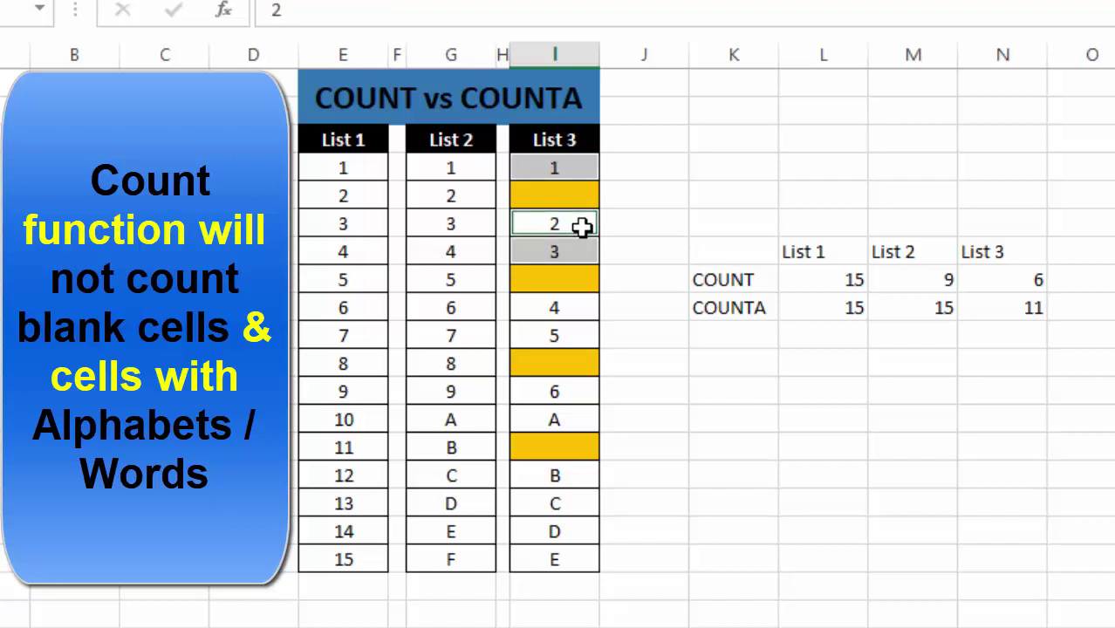
pyautogui.keyDown('ctrl'); pyautogui.click(570, 306); pyautogui.keyUp('ctrl')
pyautogui.keyDown('ctrl'); pyautogui.click(567, 334); pyautogui.keyUp('ctrl')
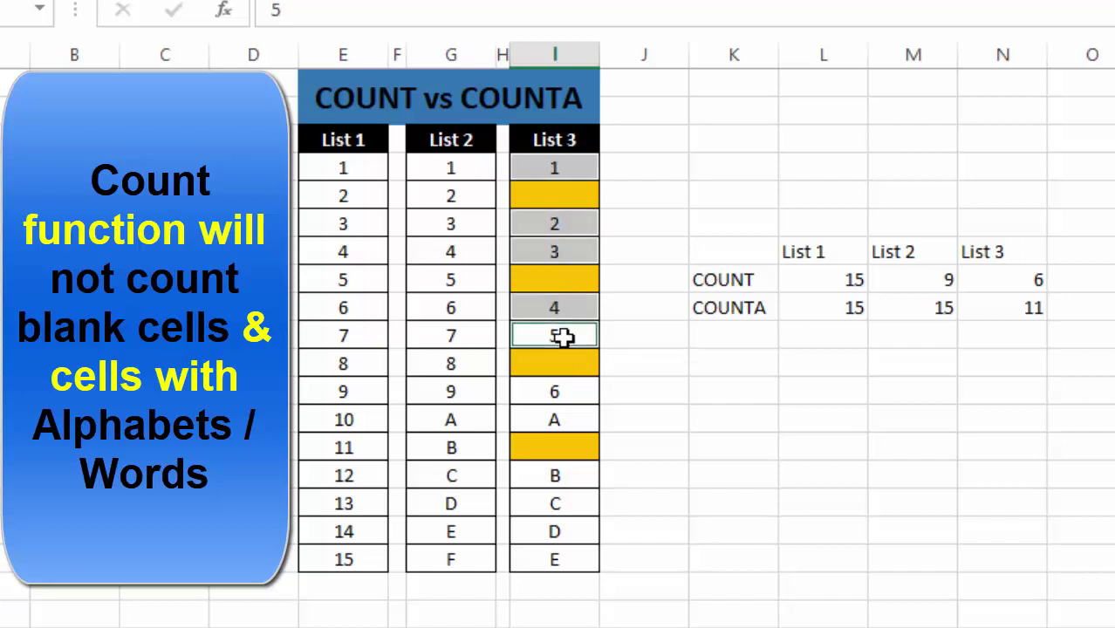
pyautogui.keyDown('ctrl'); pyautogui.click(567, 392); pyautogui.keyUp('ctrl')
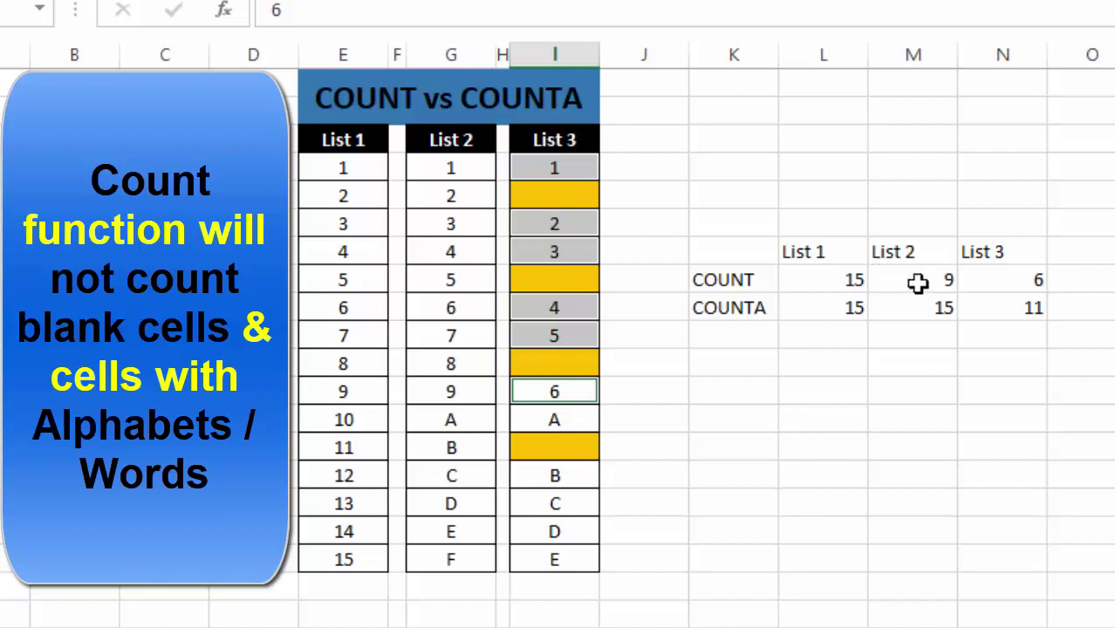
# - Compare the COUNTA result in N9 with the whole range I4:I18, and review the COUNT and COUNTA row labels
pyautogui.click(1000, 308)
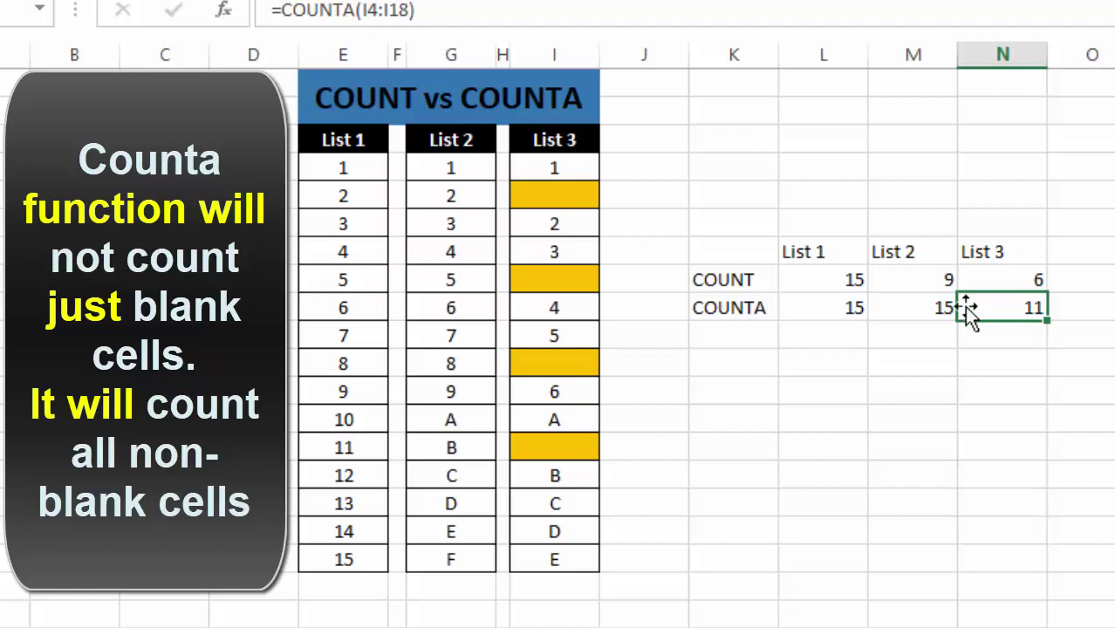
pyautogui.click(558, 171)
pyautogui.moveTo(558, 181); pyautogui.dragTo(580, 565)
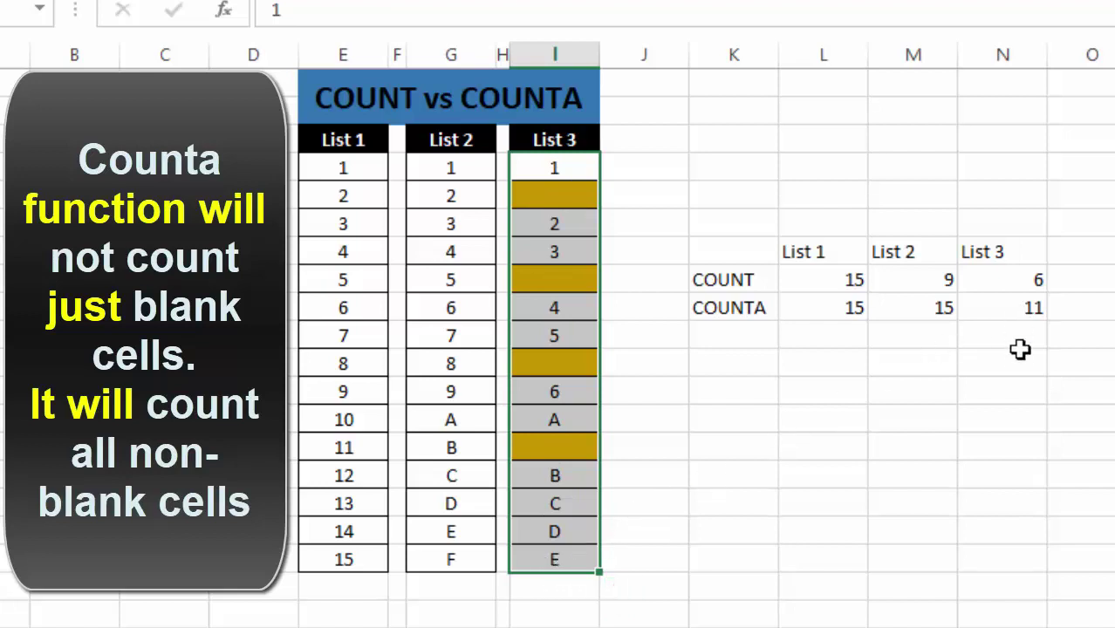
pyautogui.click(1021, 350)
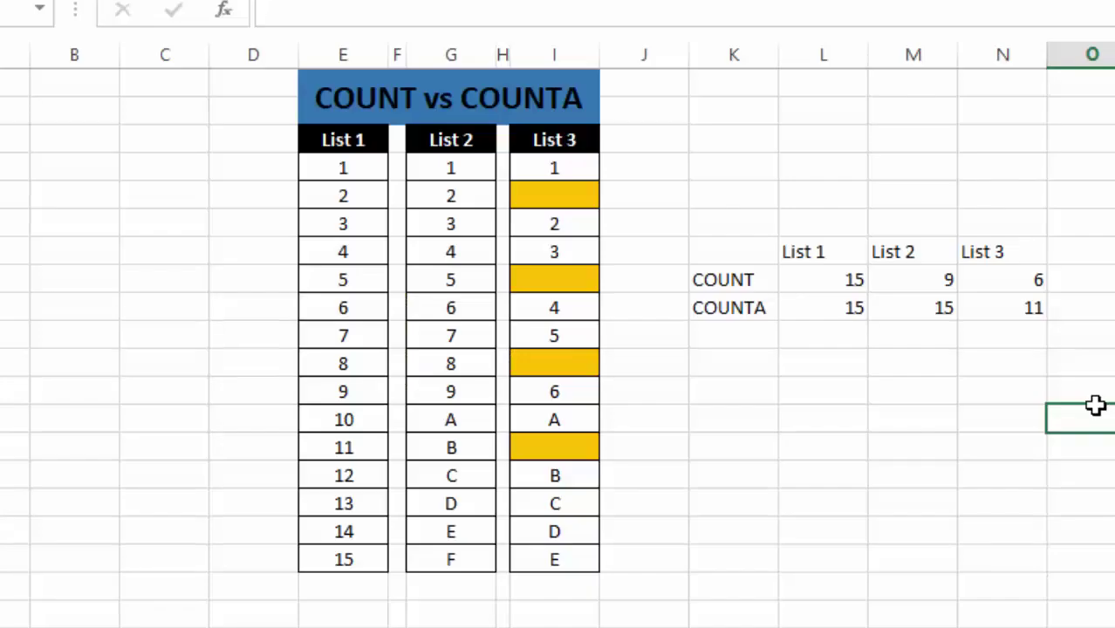
pyautogui.click(750, 276)
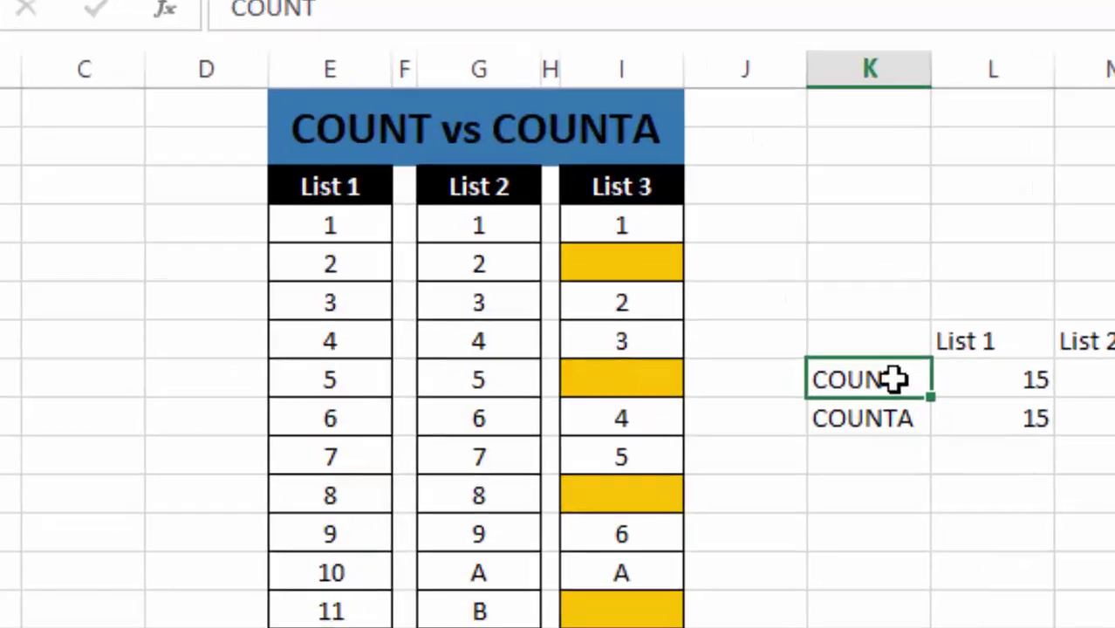
pyautogui.press('Down')
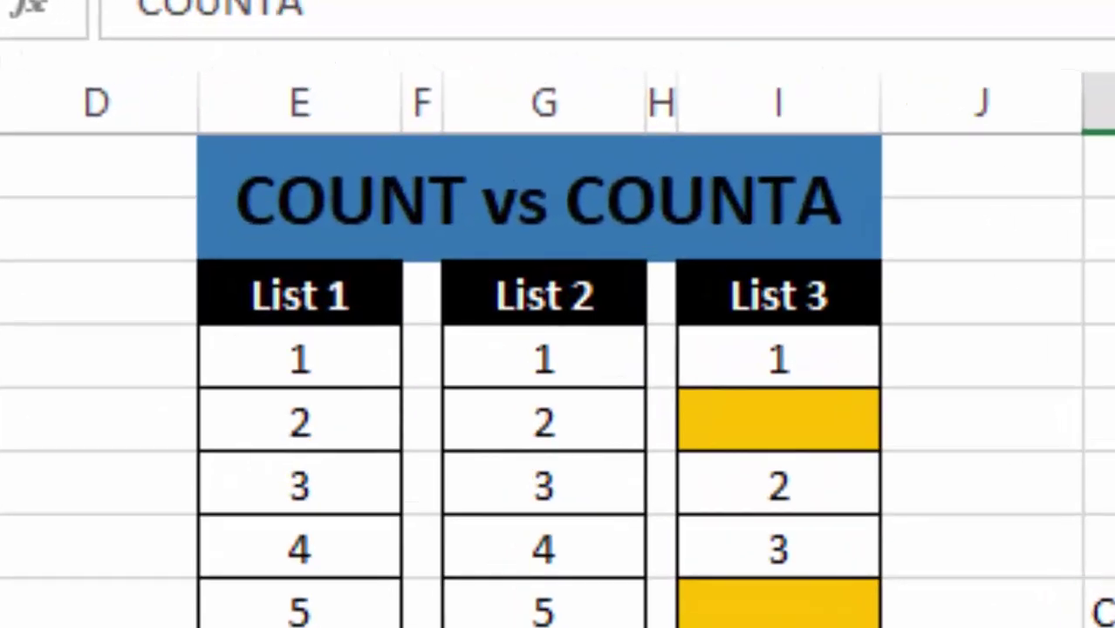